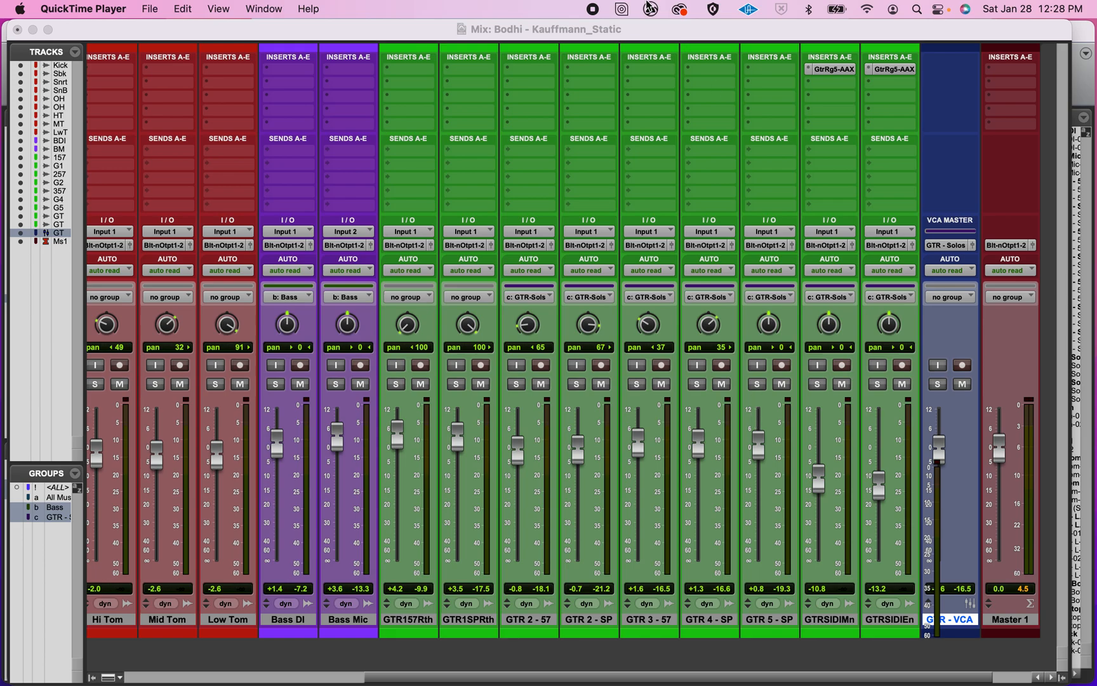
Switch to the Pro Tools Mix window of the Bodhi - Kauffmann_Static session
{"action": "left_click", "coordinate": [557, 35]}
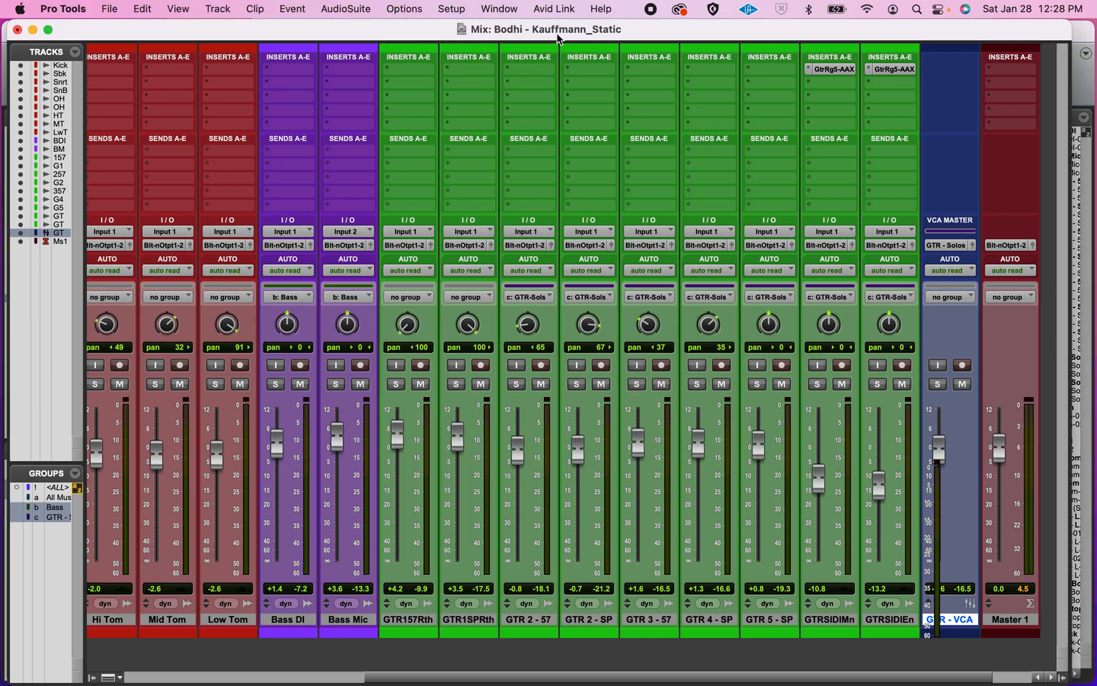
{"action": "scroll", "coordinate": [558, 40], "scroll_direction": "left", "scroll_amount": 3}
{"action": "scroll", "coordinate": [557, 40], "scroll_direction": "right", "scroll_amount": 4}
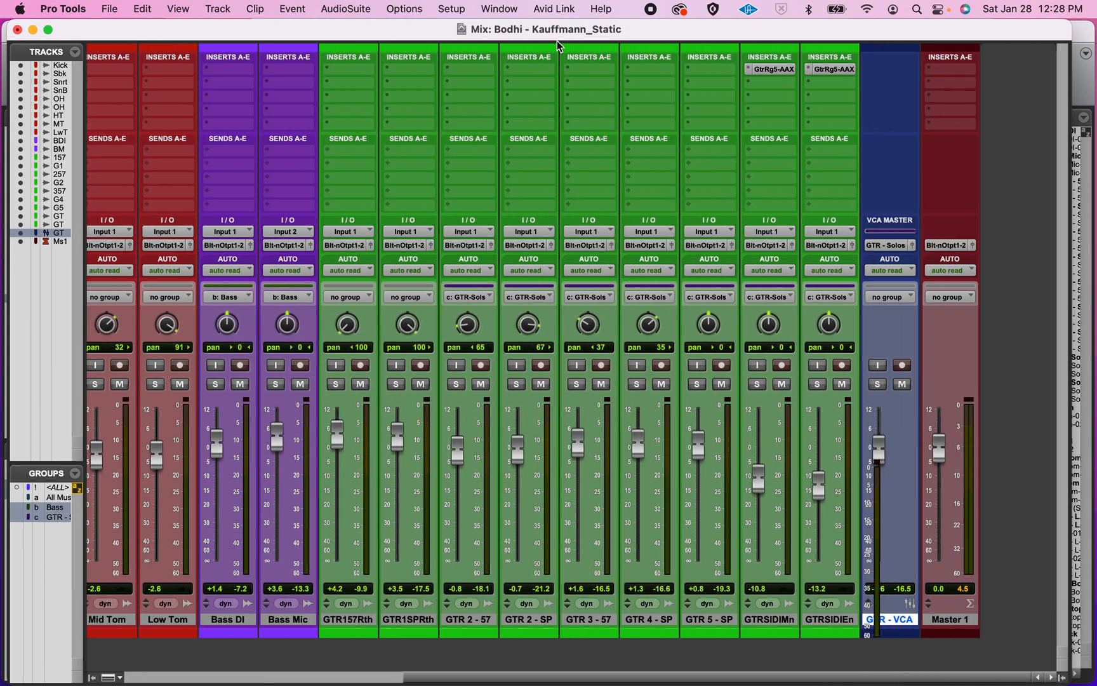
{"action": "key", "text": "super+equal"}
{"action": "key", "text": "super+equal"}
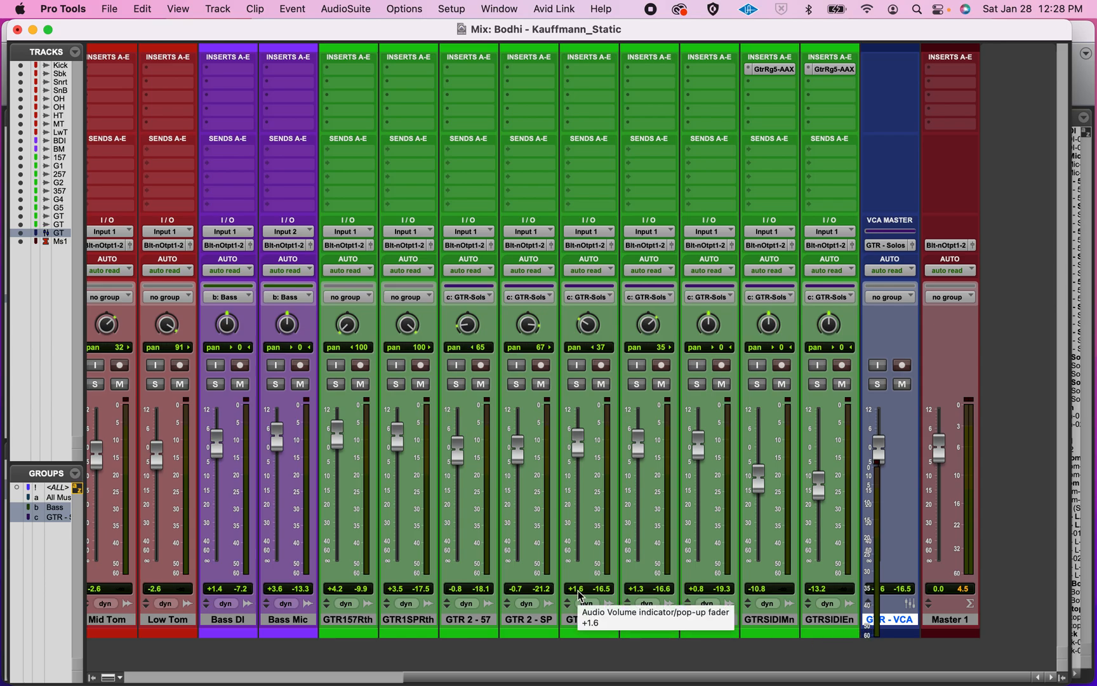
{"action": "scroll", "coordinate": [579, 597], "scroll_direction": "left", "scroll_amount": 10}
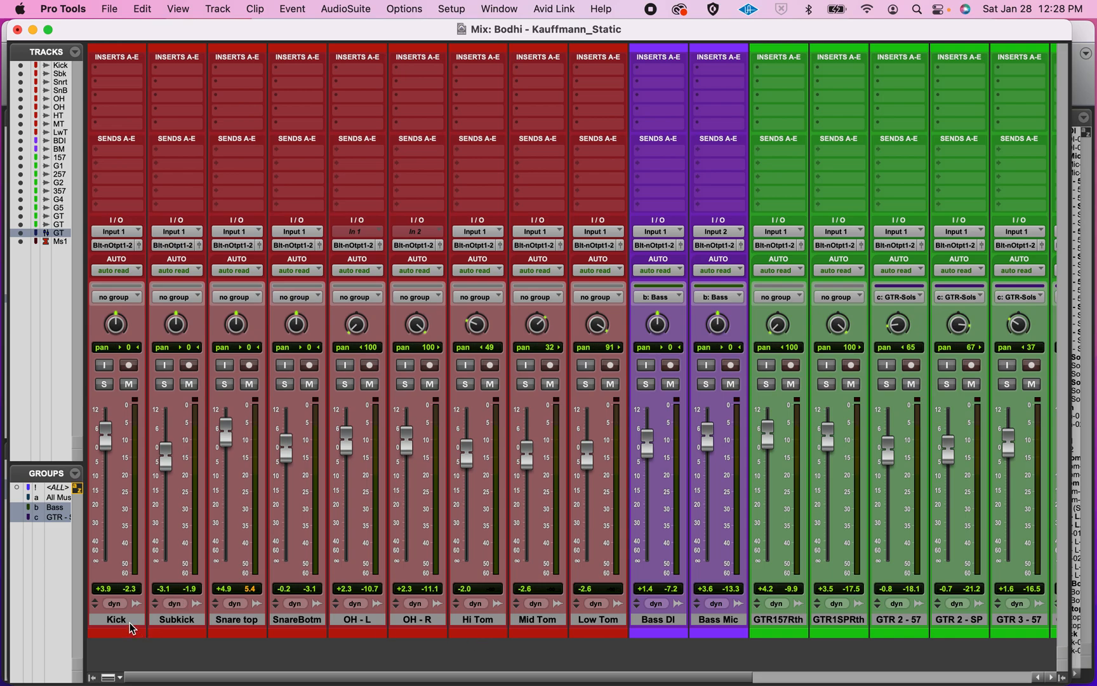
Create one new stereo Aux Input track named "Drum Sub" directly after the Low Tom track
{"action": "left_click", "coordinate": [603, 620]}
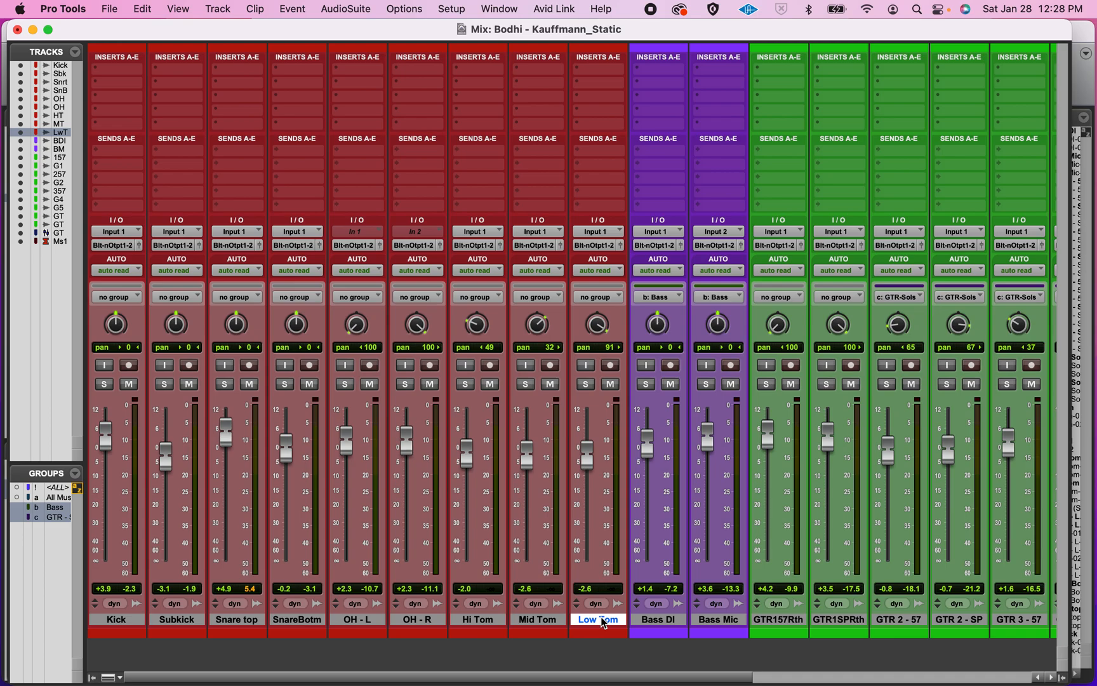
{"action": "key", "text": "super+shift+n"}
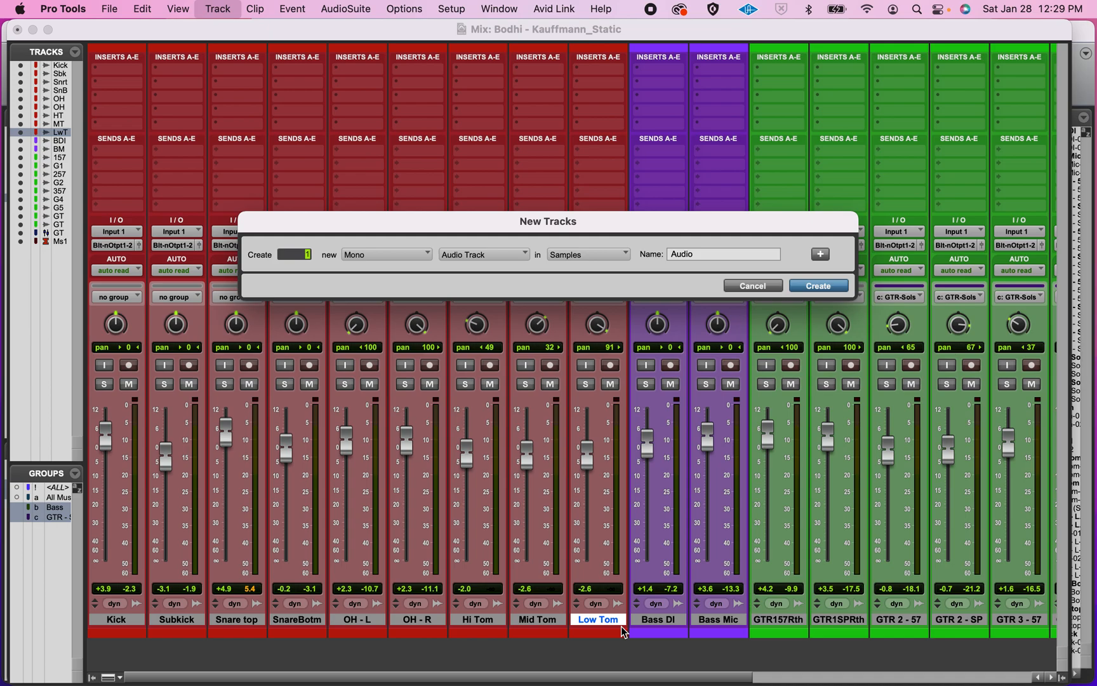
{"action": "left_click", "coordinate": [394, 262]}
{"action": "left_click", "coordinate": [394, 269]}
{"action": "left_click", "coordinate": [474, 257]}
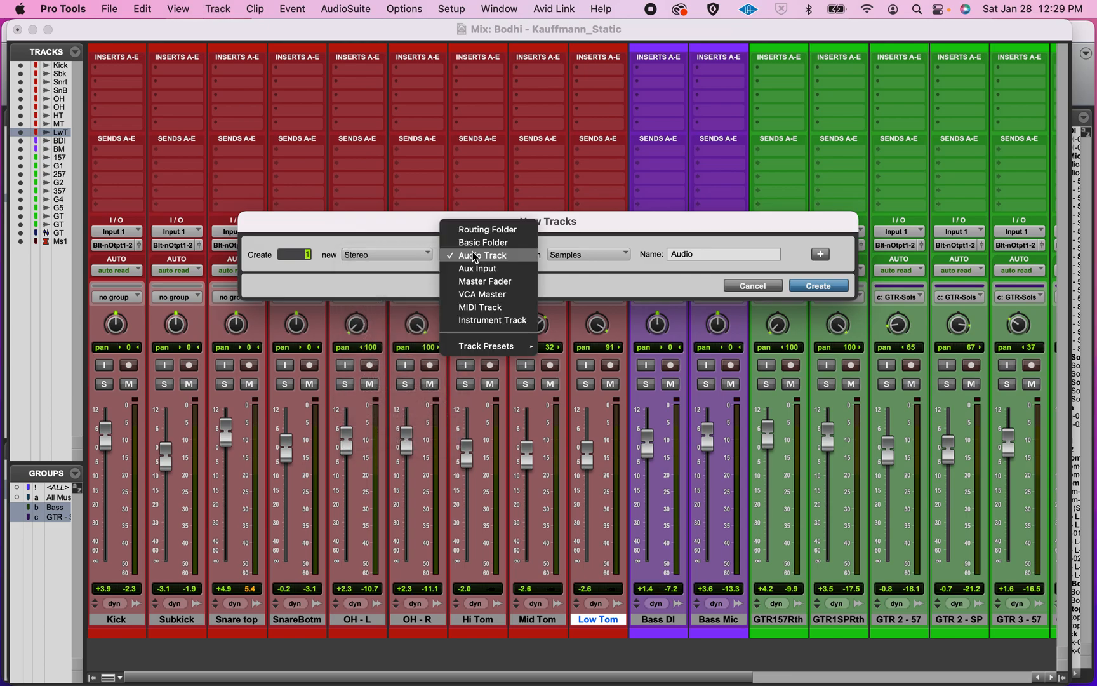
{"action": "left_click", "coordinate": [477, 268]}
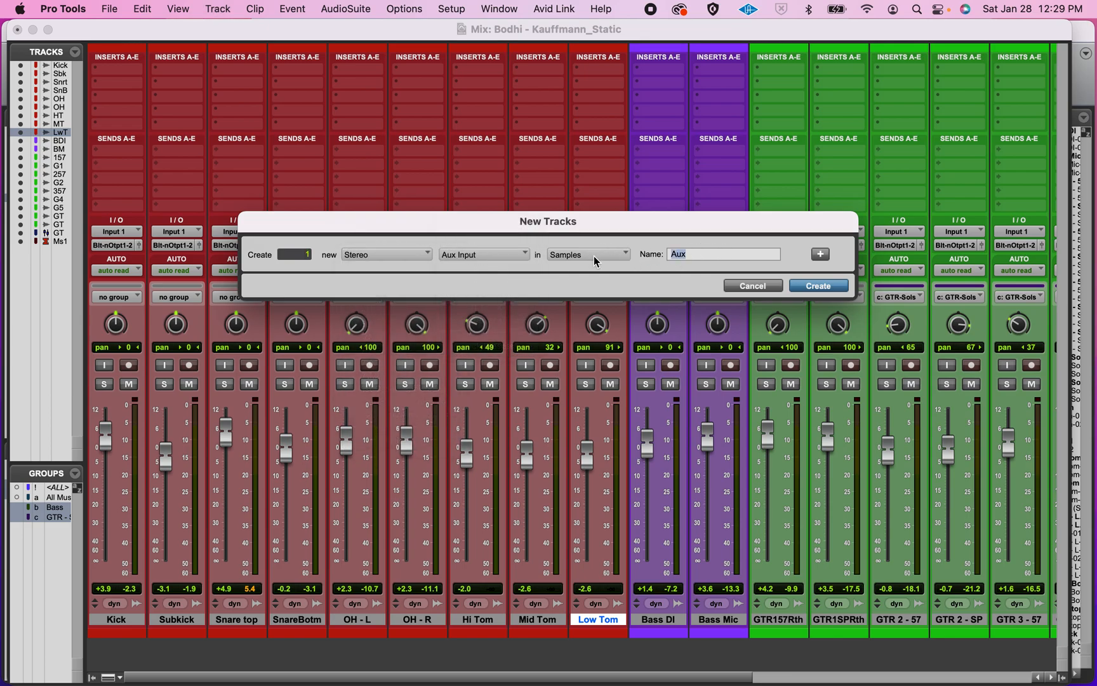
{"action": "type", "text": "Drum Sub"}
{"action": "key", "text": "Return"}
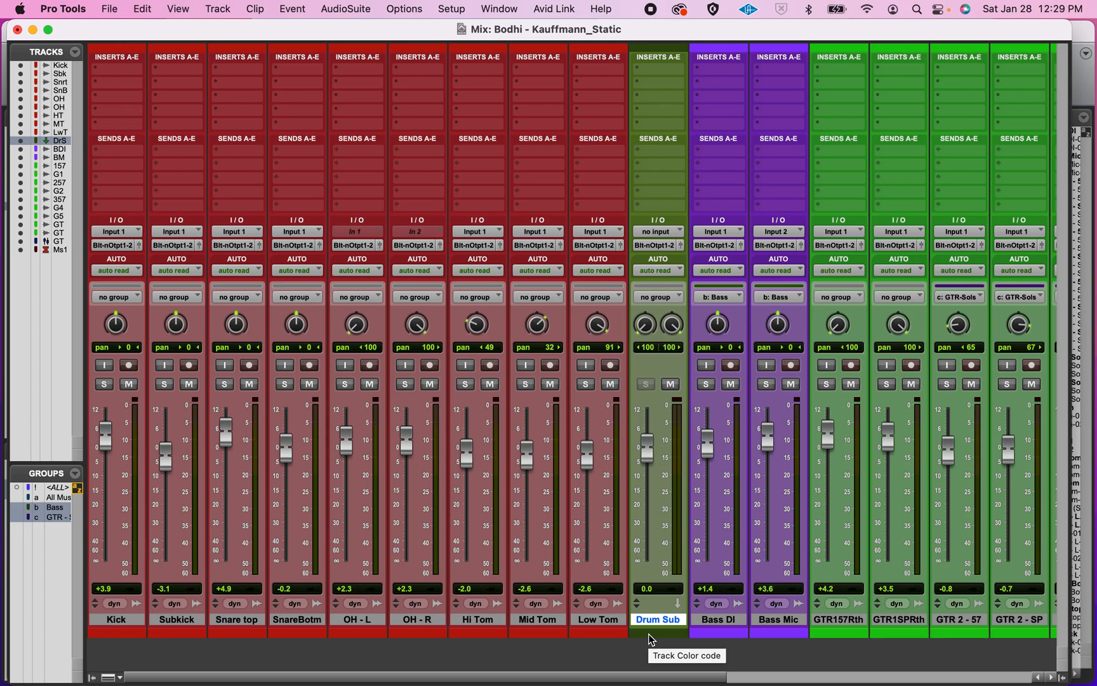
Route the outputs of all drum tracks from Kick through Low Tom to Bus 1-2 (Stereo) at once
{"action": "left_click", "coordinate": [594, 621]}
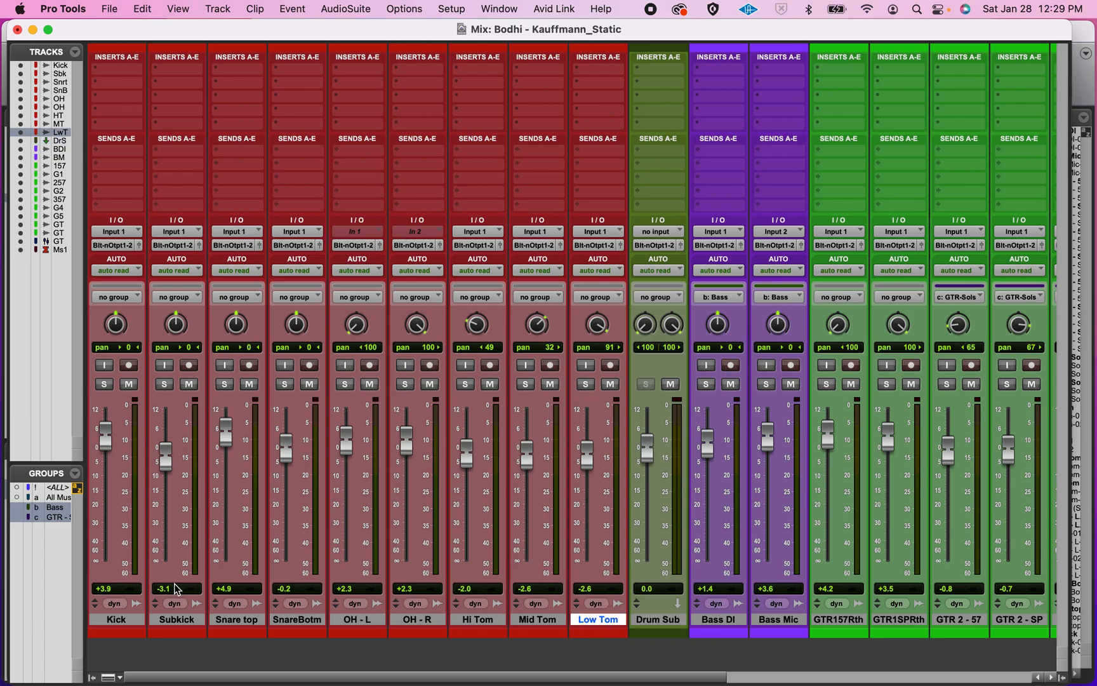
{"action": "left_click", "coordinate": [126, 619], "text": "shift"}
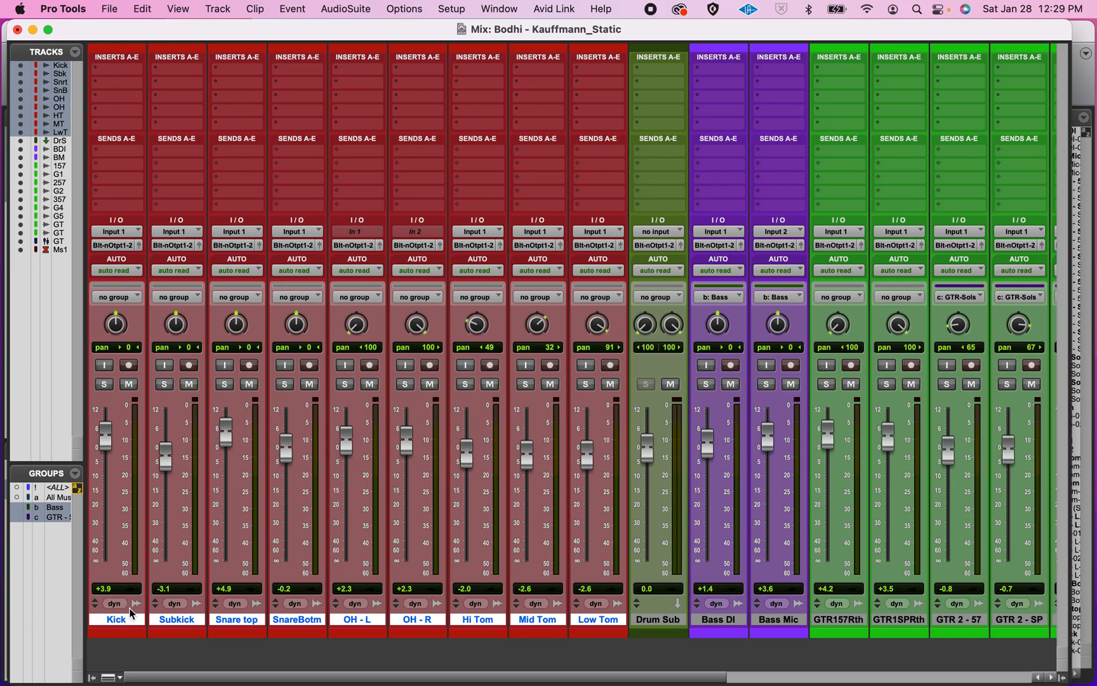
{"action": "left_click", "coordinate": [114, 247]}
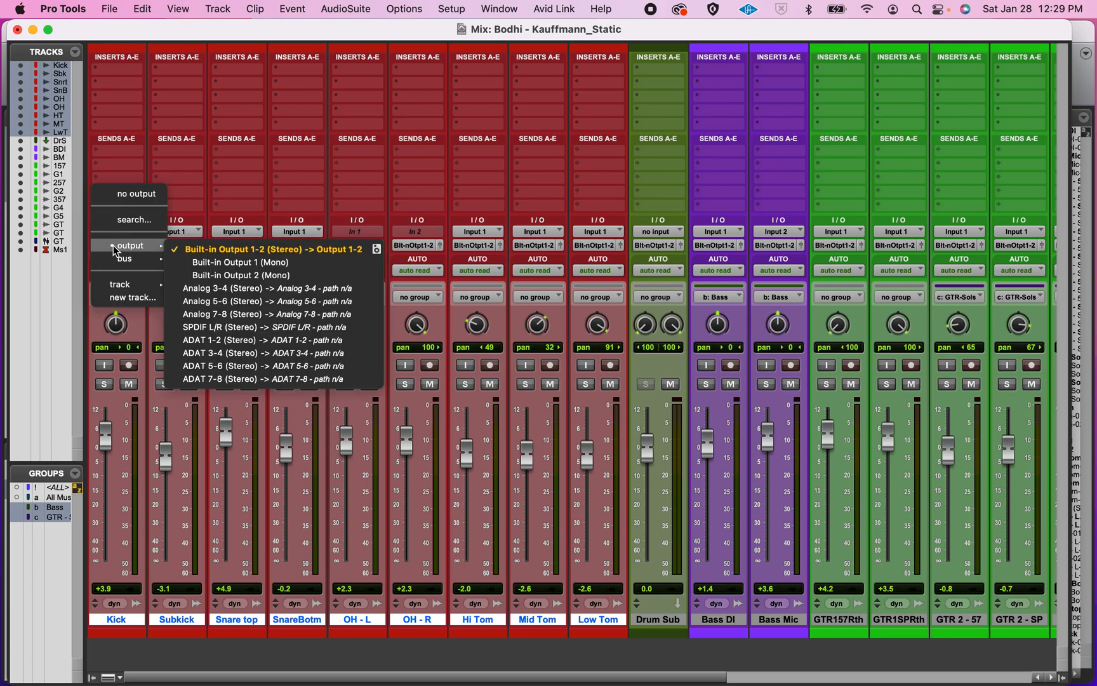
{"action": "mouse_move", "coordinate": [118, 259]}
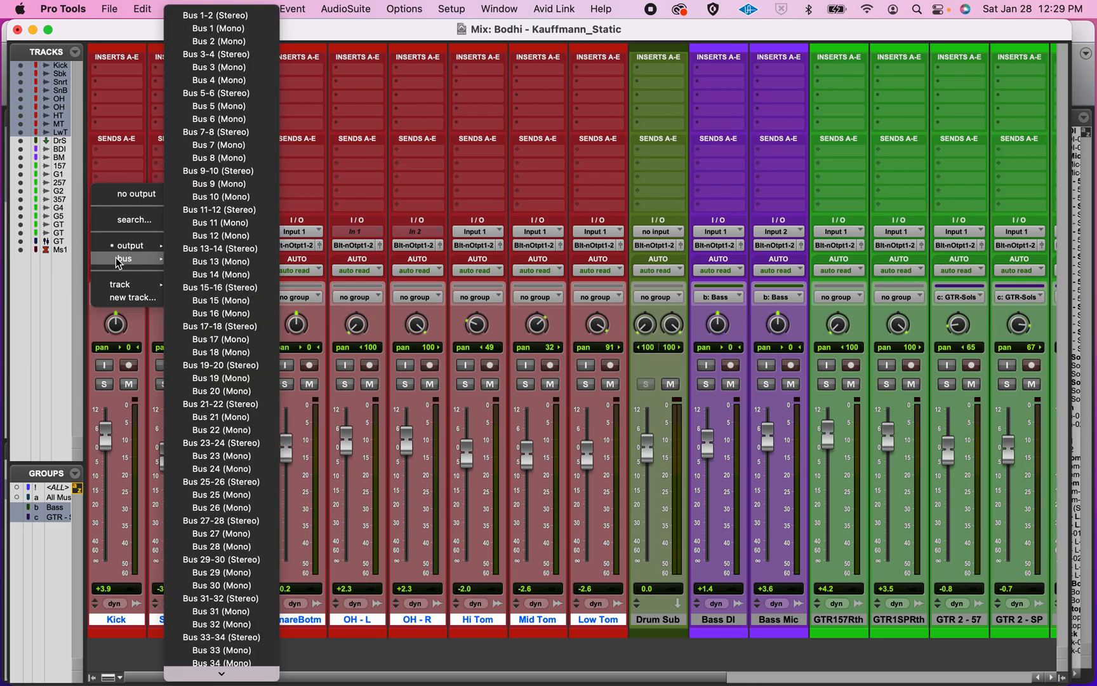
{"action": "left_click", "coordinate": [213, 18], "text": "alt+shift"}
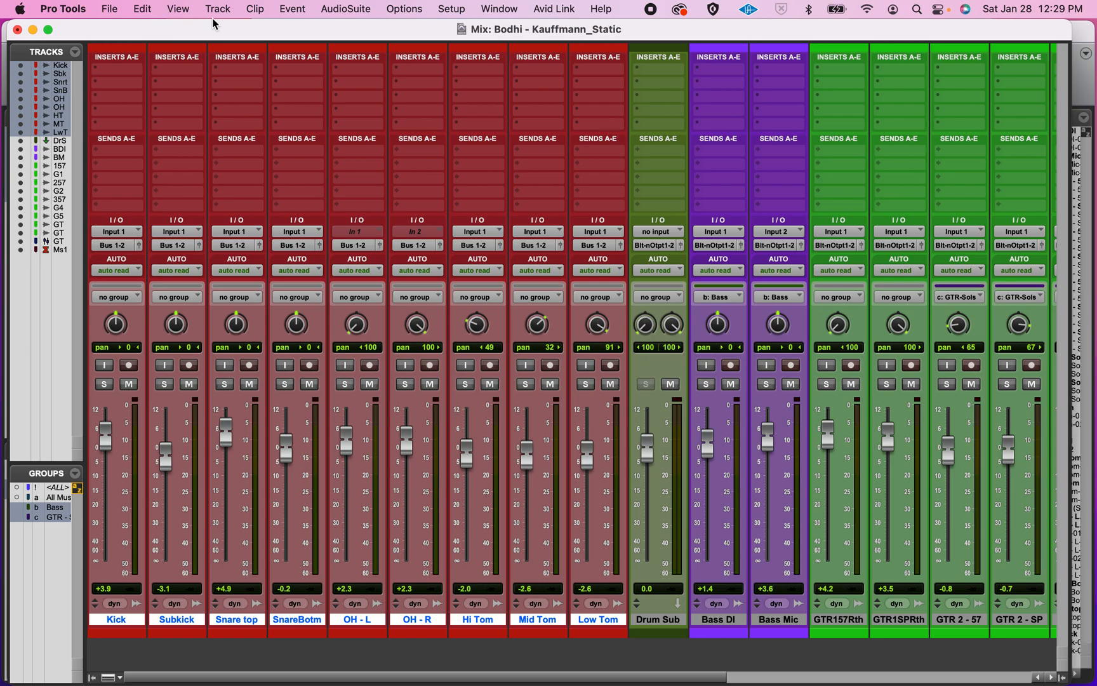
{"action": "left_click", "coordinate": [116, 251]}
{"action": "left_click", "coordinate": [216, 202]}
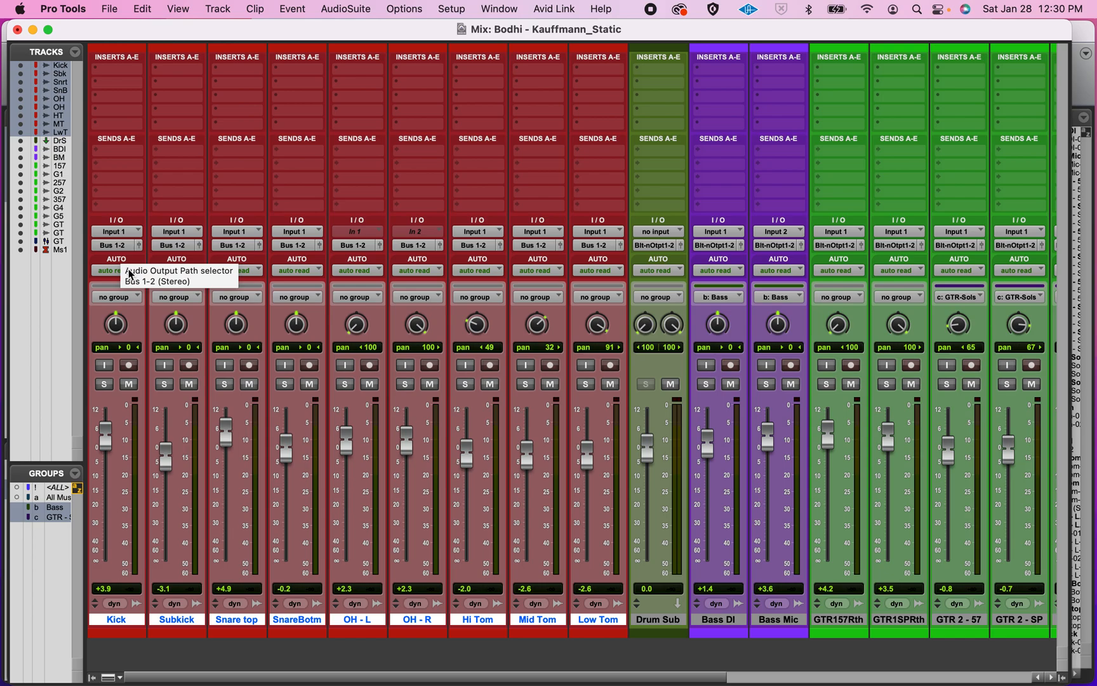
{"action": "left_click", "coordinate": [118, 247]}
{"action": "left_click", "coordinate": [208, 222]}
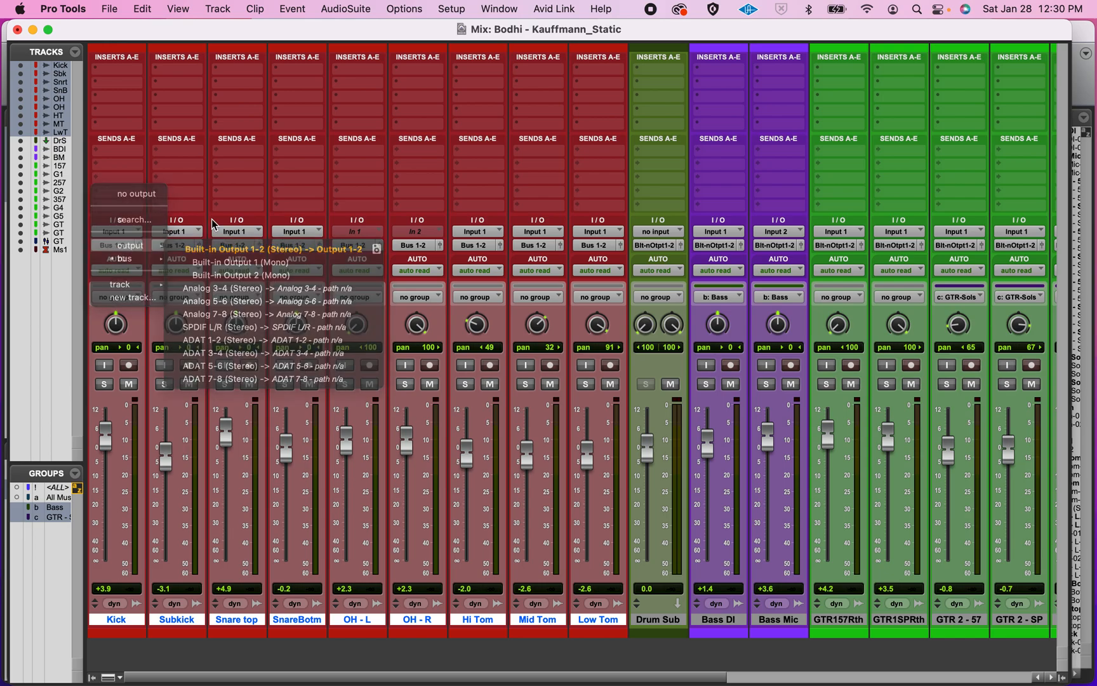
{"action": "left_click", "coordinate": [116, 248]}
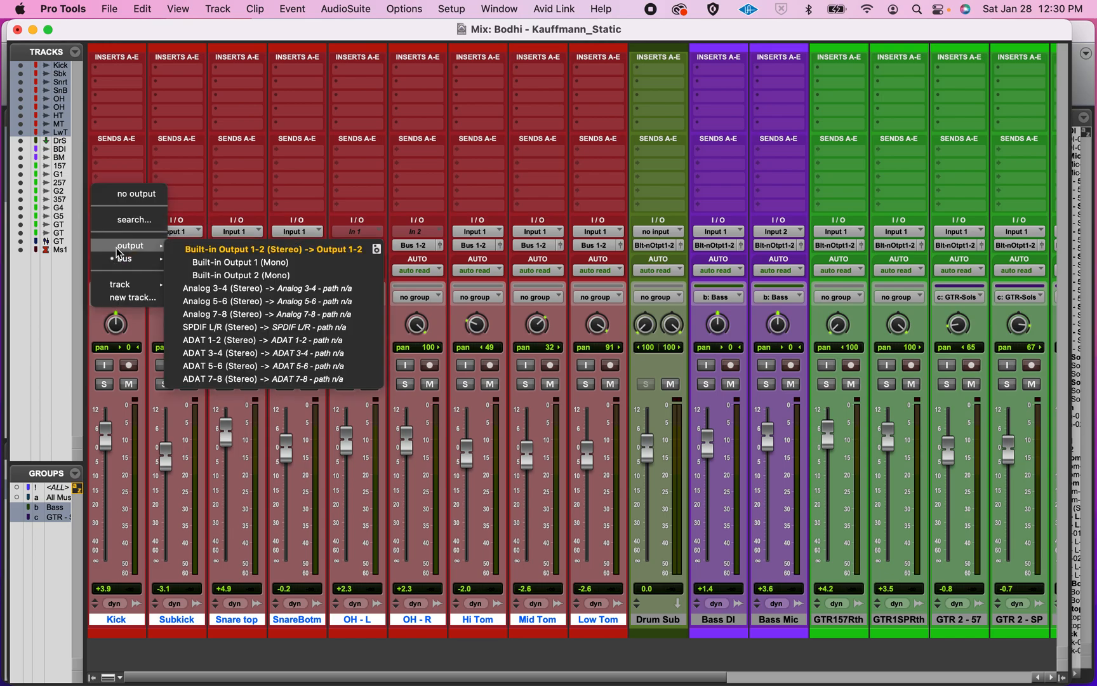
{"action": "left_click", "coordinate": [197, 232]}
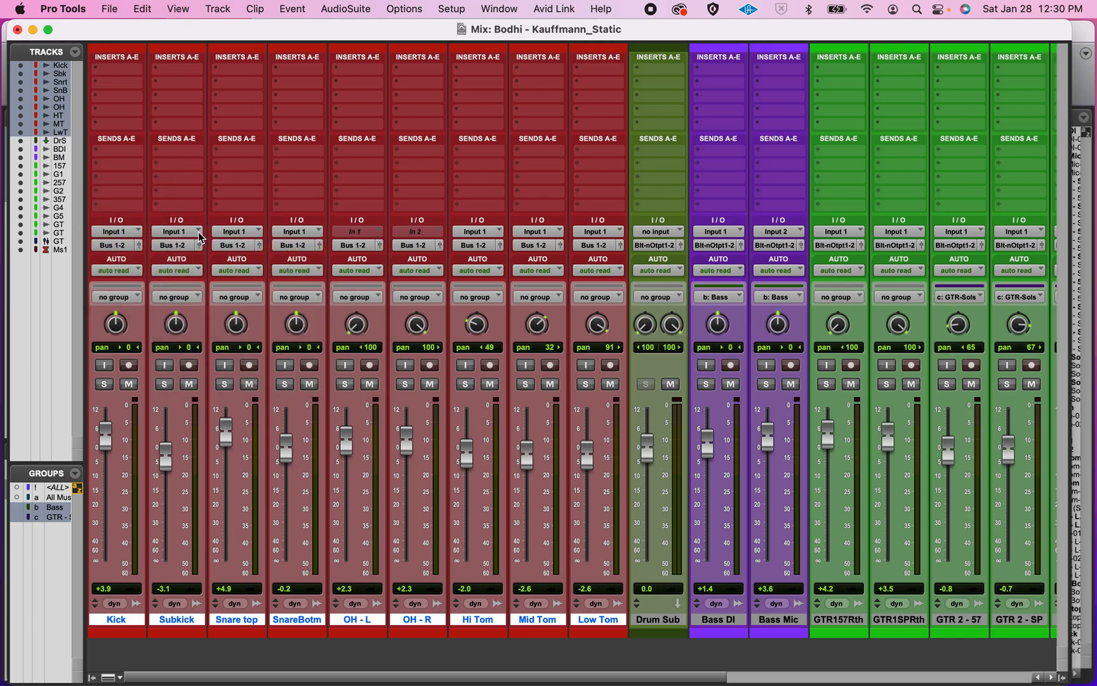
{"action": "left_click", "coordinate": [118, 247]}
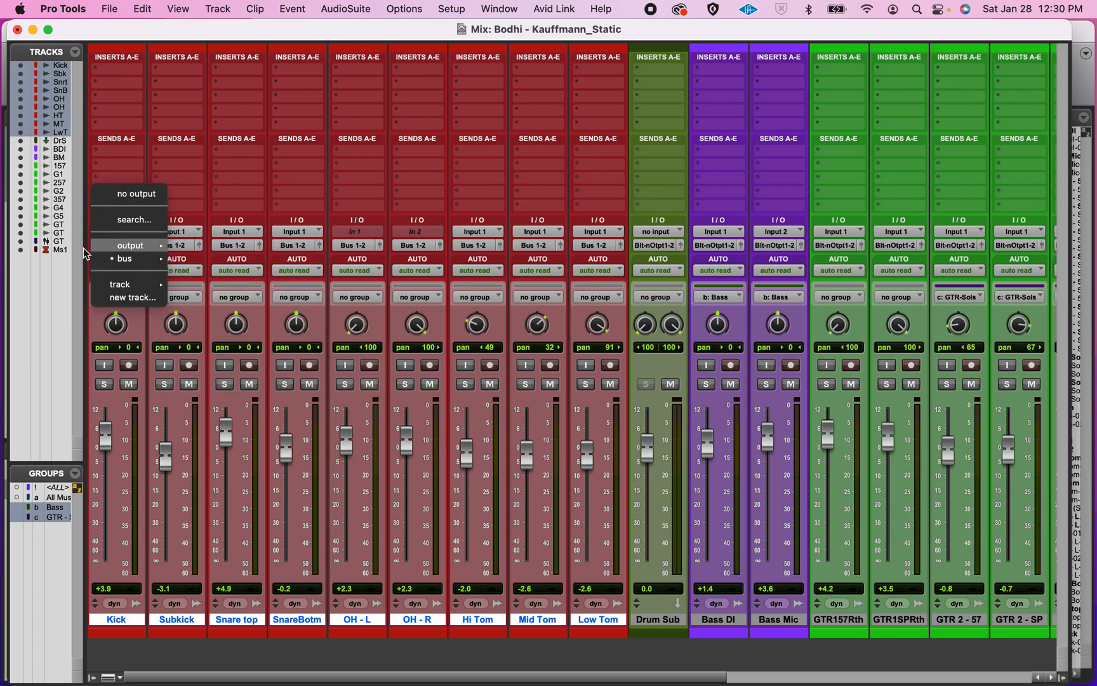
{"action": "left_click", "coordinate": [84, 287]}
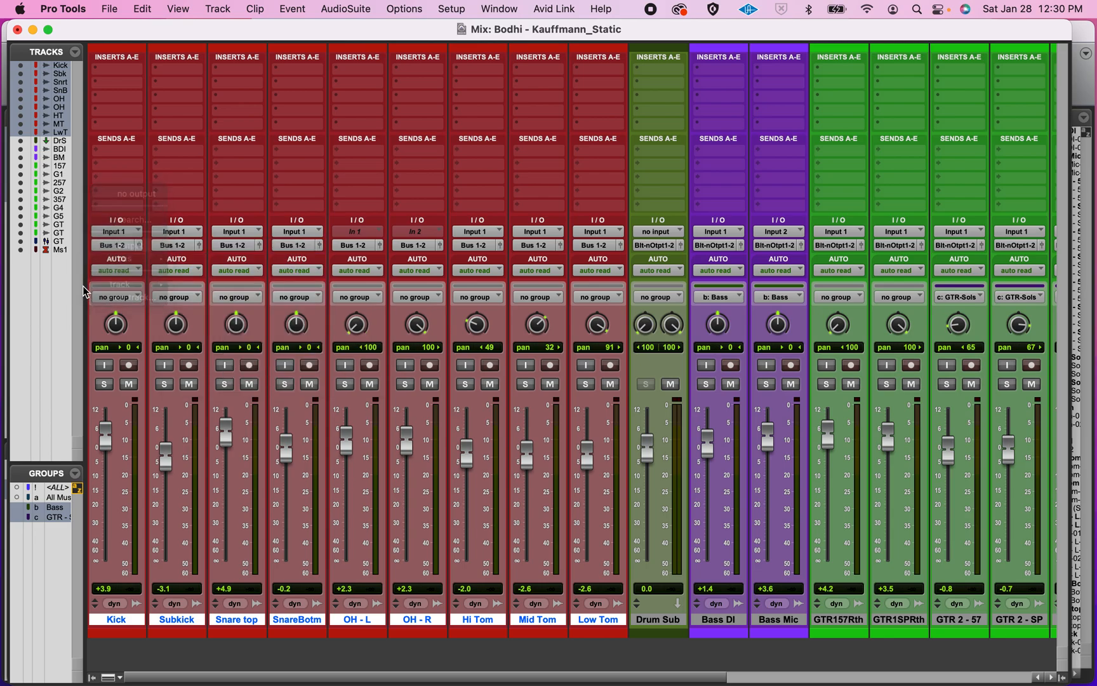
{"action": "left_click", "coordinate": [95, 244]}
{"action": "left_click", "coordinate": [109, 320]}
{"action": "left_click", "coordinate": [125, 245]}
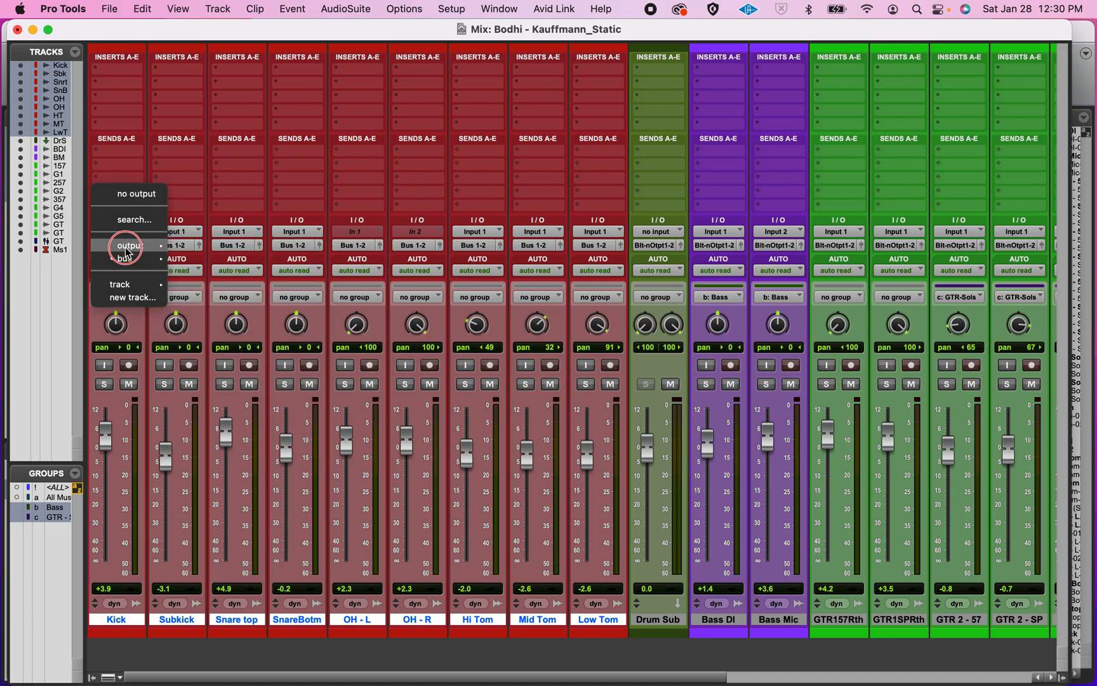
{"action": "left_click", "coordinate": [191, 214]}
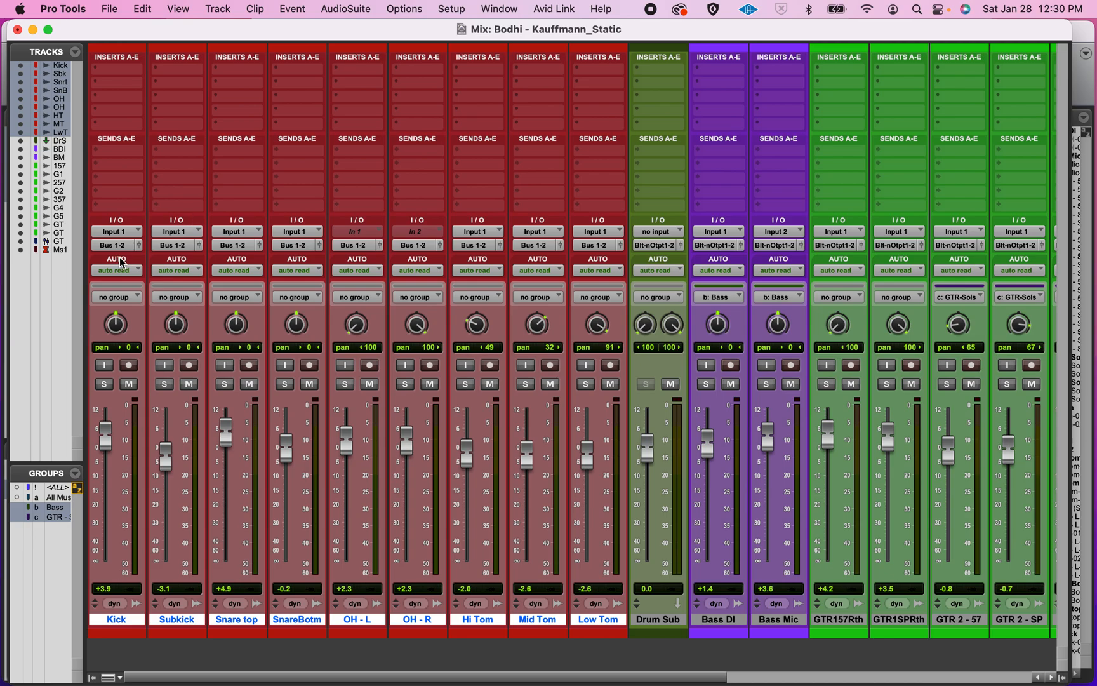
{"action": "left_click", "coordinate": [124, 246]}
{"action": "mouse_move", "coordinate": [125, 251]}
{"action": "left_click", "coordinate": [201, 196]}
{"action": "left_click", "coordinate": [127, 247]}
{"action": "left_click", "coordinate": [200, 191]}
Set the Drum Sub input to Bus 1-2 (Stereo) and test the routing by muting and unmuting Drum Sub during playback
{"action": "left_click", "coordinate": [664, 235]}
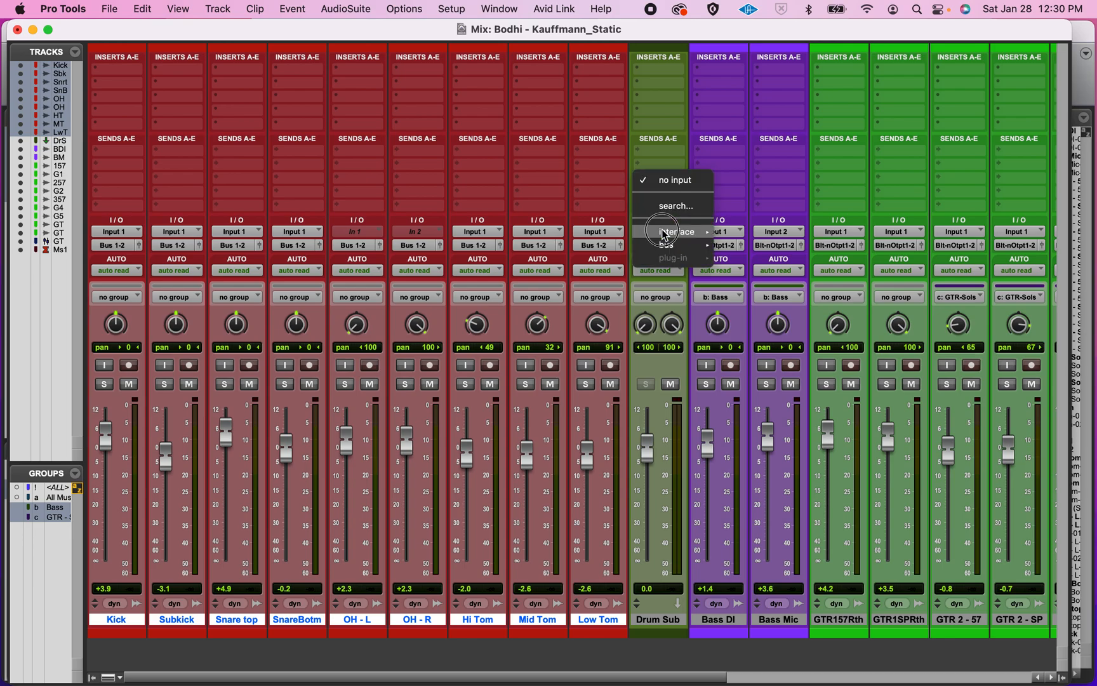
{"action": "mouse_move", "coordinate": [663, 246]}
{"action": "left_click", "coordinate": [765, 16]}
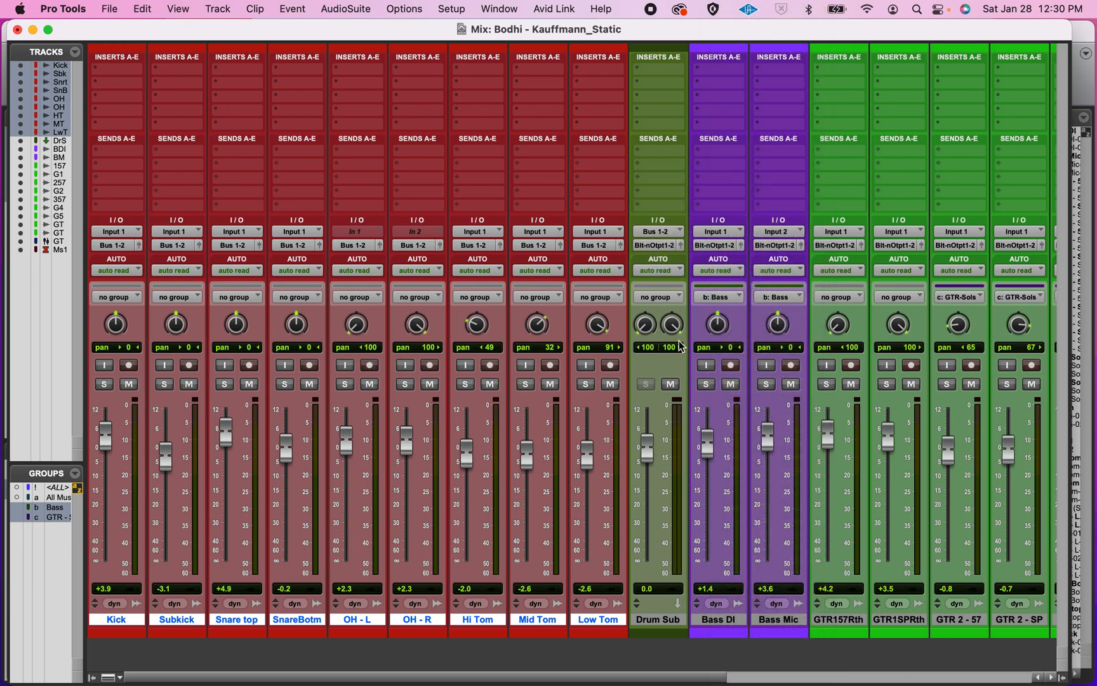
{"action": "left_click", "coordinate": [671, 384]}
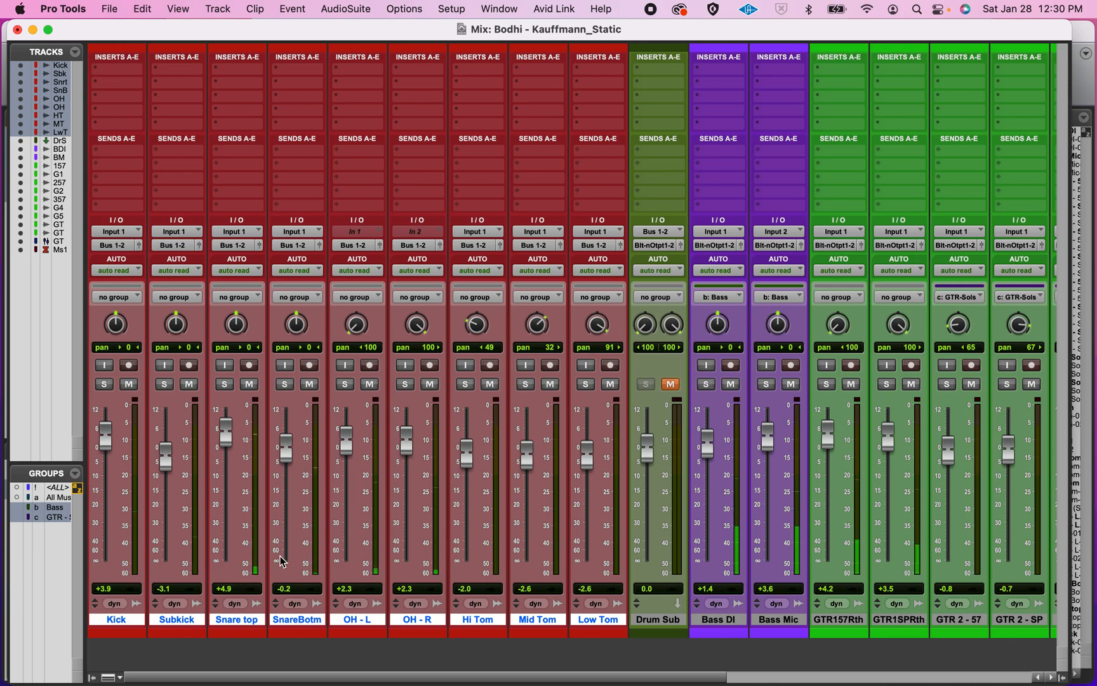
{"action": "left_click", "coordinate": [672, 385]}
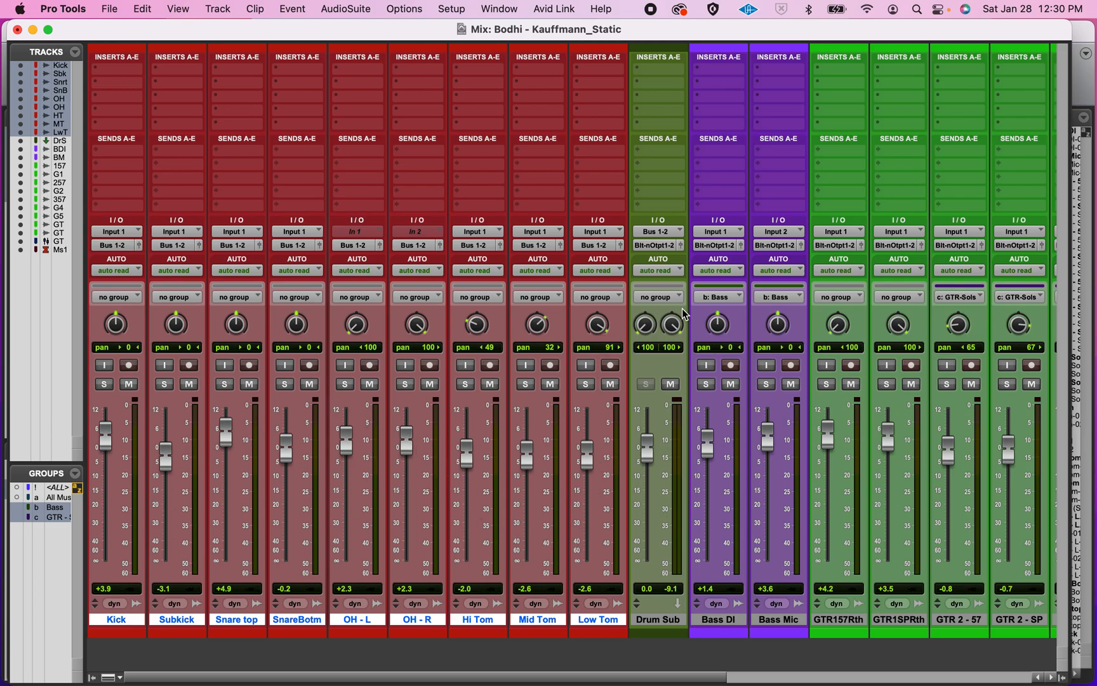
Raise the Drum Sub fader to +0.9 dB
{"action": "scroll", "coordinate": [683, 308], "scroll_direction": "right", "scroll_amount": 7}
{"action": "scroll", "coordinate": [288, 365], "scroll_direction": "left", "scroll_amount": 4}
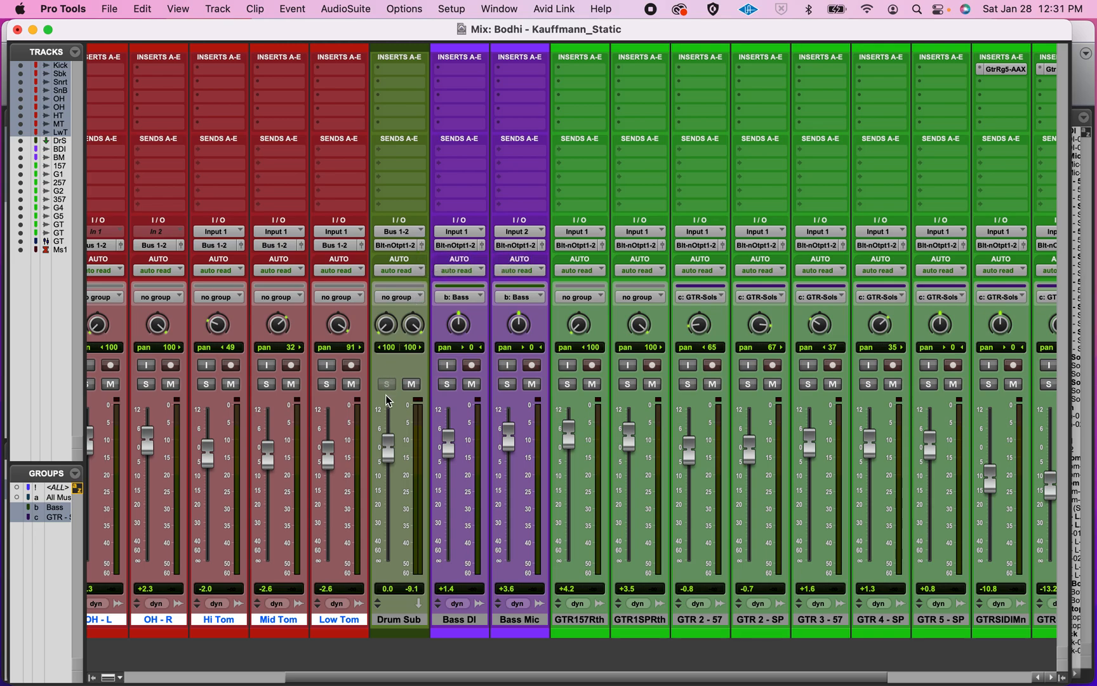
{"action": "scroll", "coordinate": [390, 400], "scroll_direction": "left", "scroll_amount": 5}
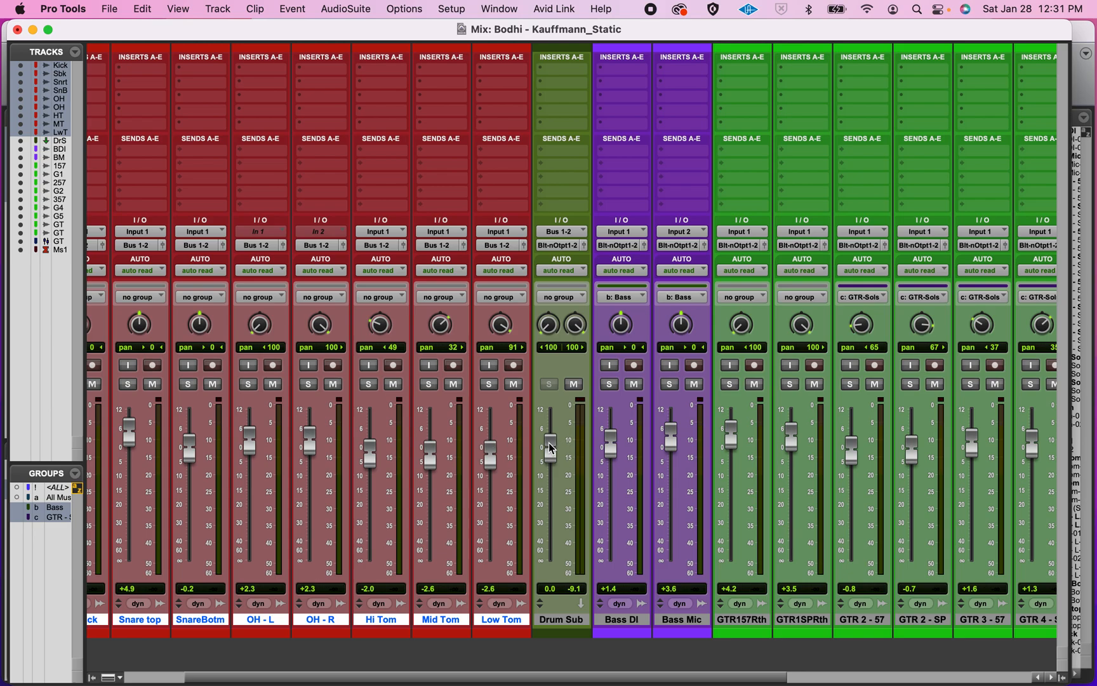
{"action": "mouse_move", "coordinate": [550, 447]}
{"action": "left_mouse_down"}
{"action": "mouse_move", "coordinate": [547, 506]}
{"action": "mouse_move", "coordinate": [555, 444]}
{"action": "left_mouse_up"}
During playback, set the Snare top fader to +3.6 dB and the SnareBotm fader to +0.9 dB
{"action": "scroll", "coordinate": [259, 462], "scroll_direction": "left", "scroll_amount": 3}
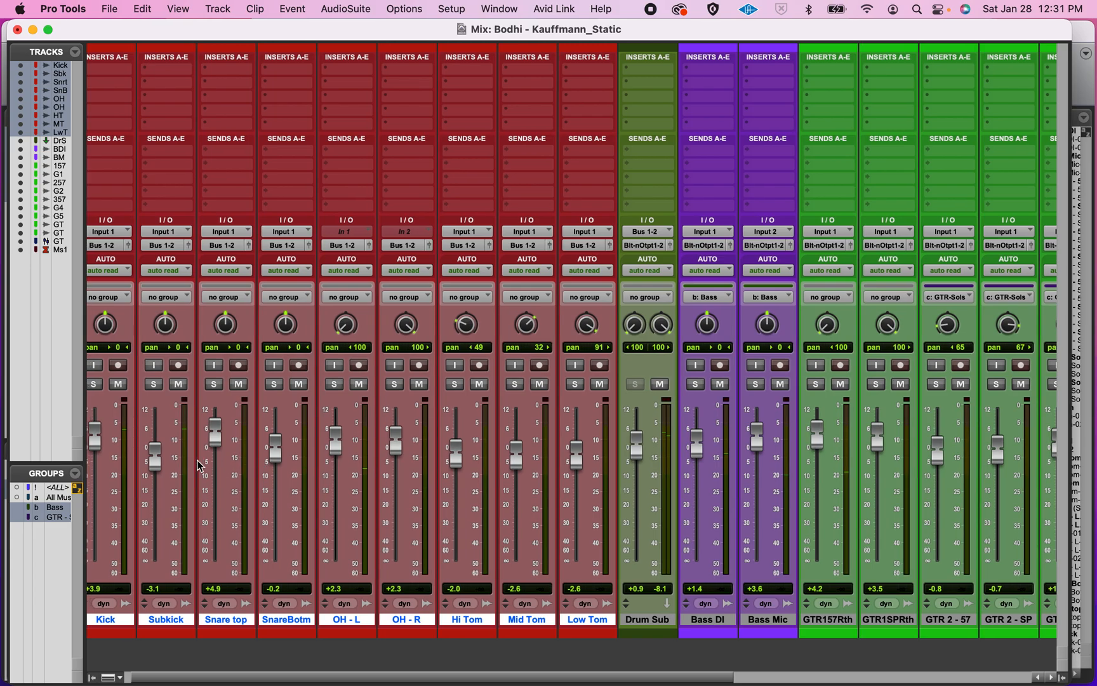
{"action": "key", "text": "space"}
{"action": "left_click_drag", "start_coordinate": [209, 436], "coordinate": [210, 441]}
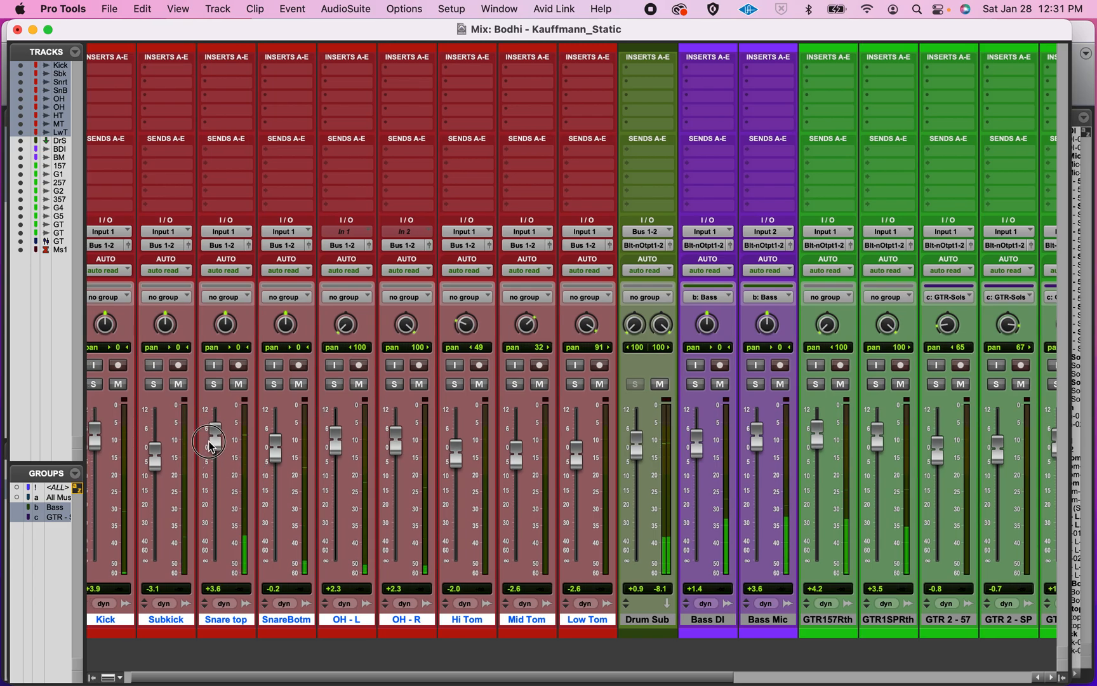
{"action": "left_click_drag", "start_coordinate": [278, 453], "coordinate": [279, 447]}
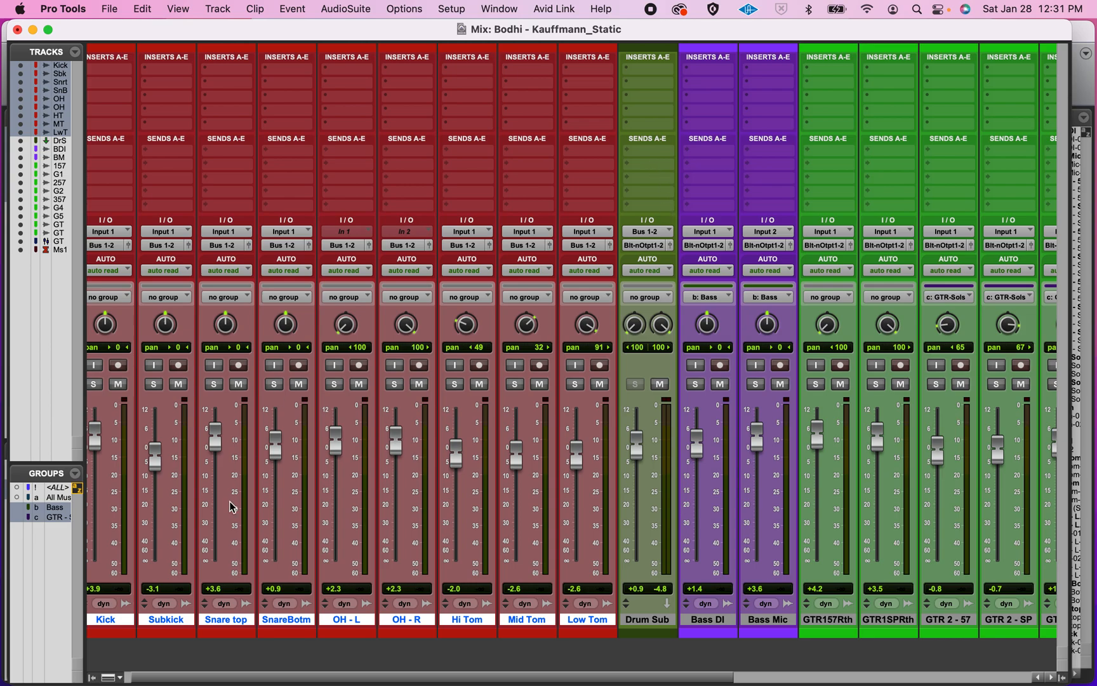
Insert the EQ3 7-Band (mono) plug-in in the first insert slot of the Snare top track
{"action": "left_click", "coordinate": [228, 66]}
{"action": "mouse_move", "coordinate": [267, 69]}
{"action": "mouse_move", "coordinate": [364, 72]}
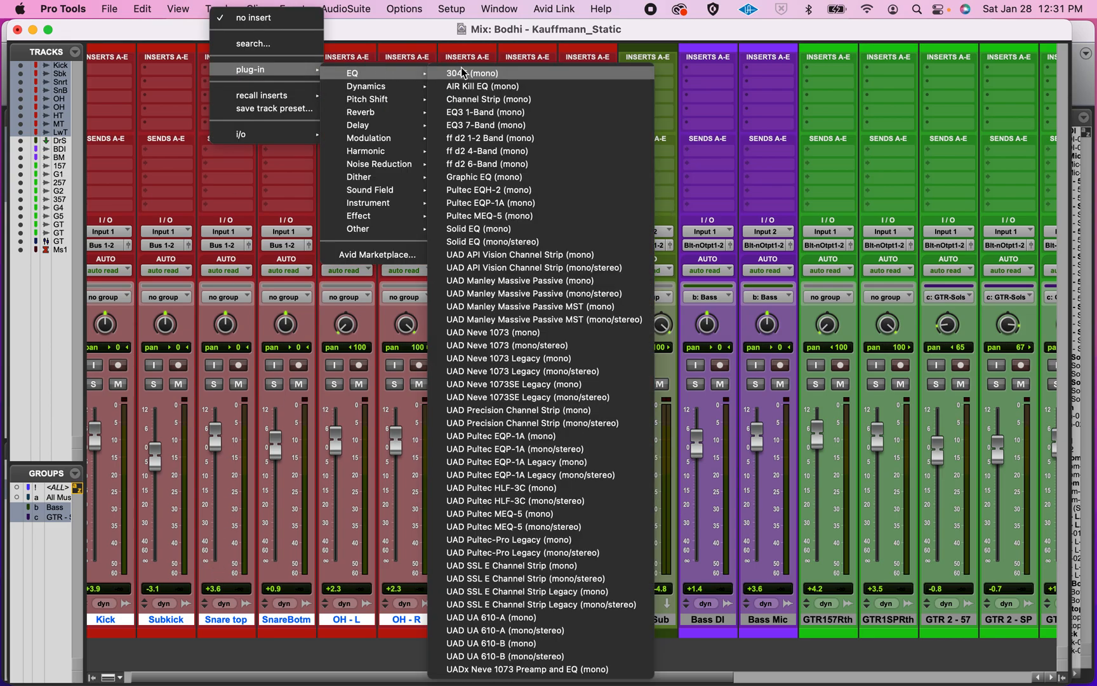
{"action": "left_click", "coordinate": [464, 126]}
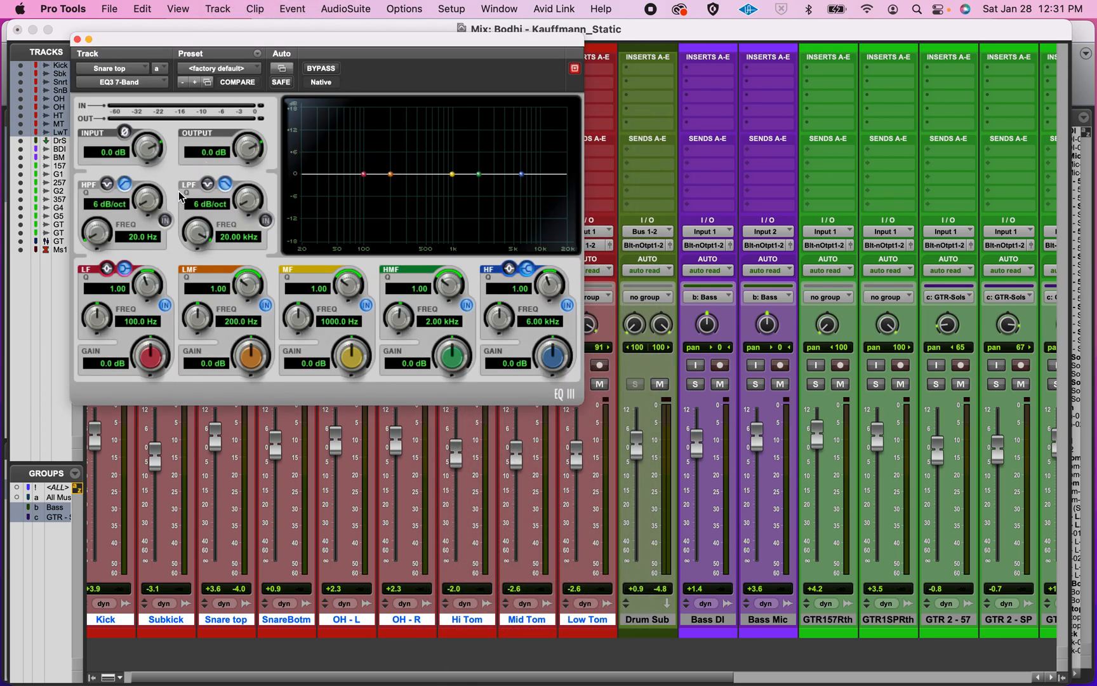
Enable the Snare top EQ's high-pass filter at 105.5 Hz and boost its low-mid band 2.2 dB at 264.1 Hz
{"action": "left_click", "coordinate": [164, 220]}
{"action": "left_click_drag", "start_coordinate": [96, 234], "coordinate": [96, 202]}
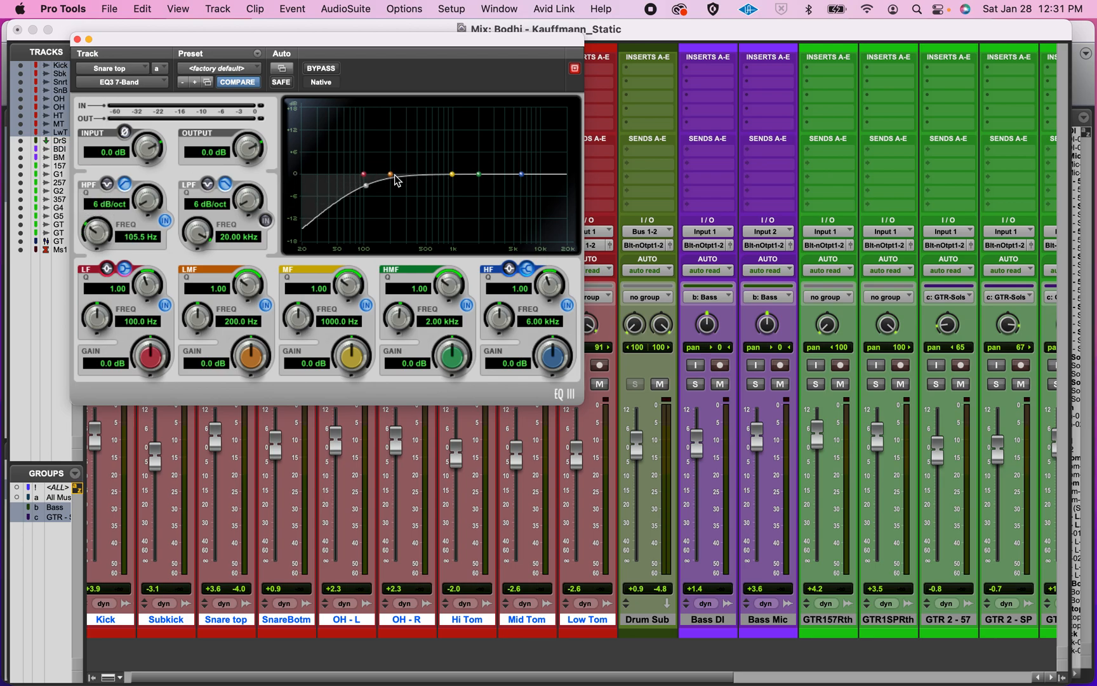
{"action": "left_click_drag", "start_coordinate": [390, 174], "coordinate": [402, 169]}
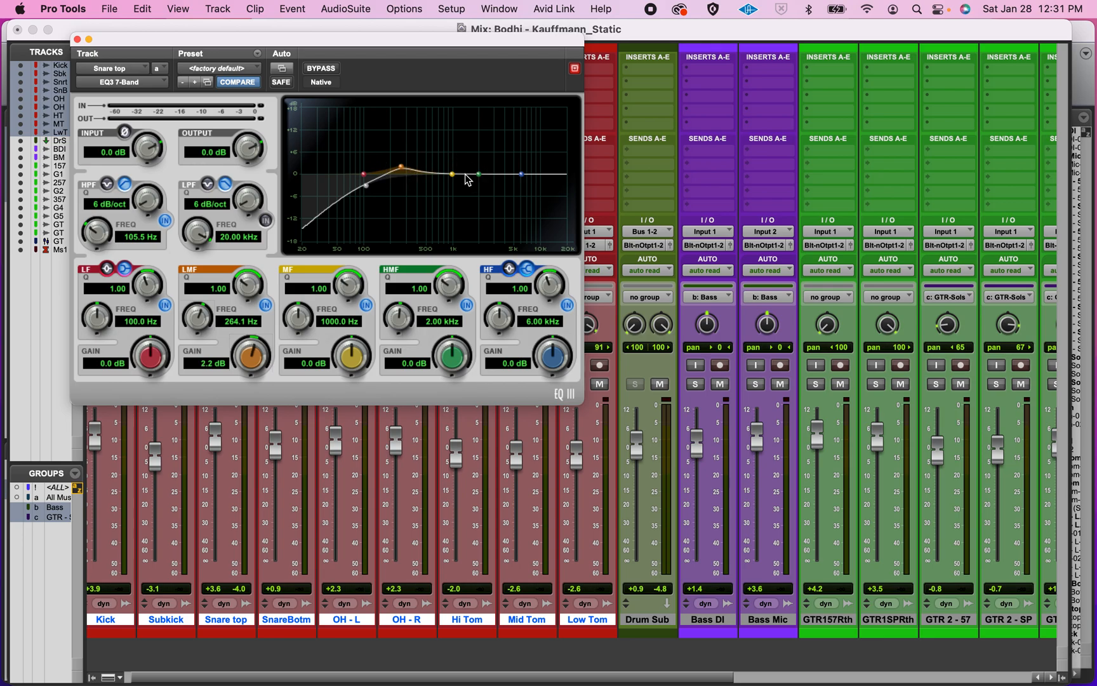
On the Snare top EQ, boost the high band 3.6 dB at 6.08 kHz and cut the mid band to -1.5 dB at 1.17 kHz
{"action": "left_click_drag", "start_coordinate": [521, 174], "coordinate": [523, 165]}
{"action": "left_click_drag", "start_coordinate": [454, 177], "coordinate": [456, 179]}
{"action": "left_click_drag", "start_coordinate": [460, 183], "coordinate": [461, 186]}
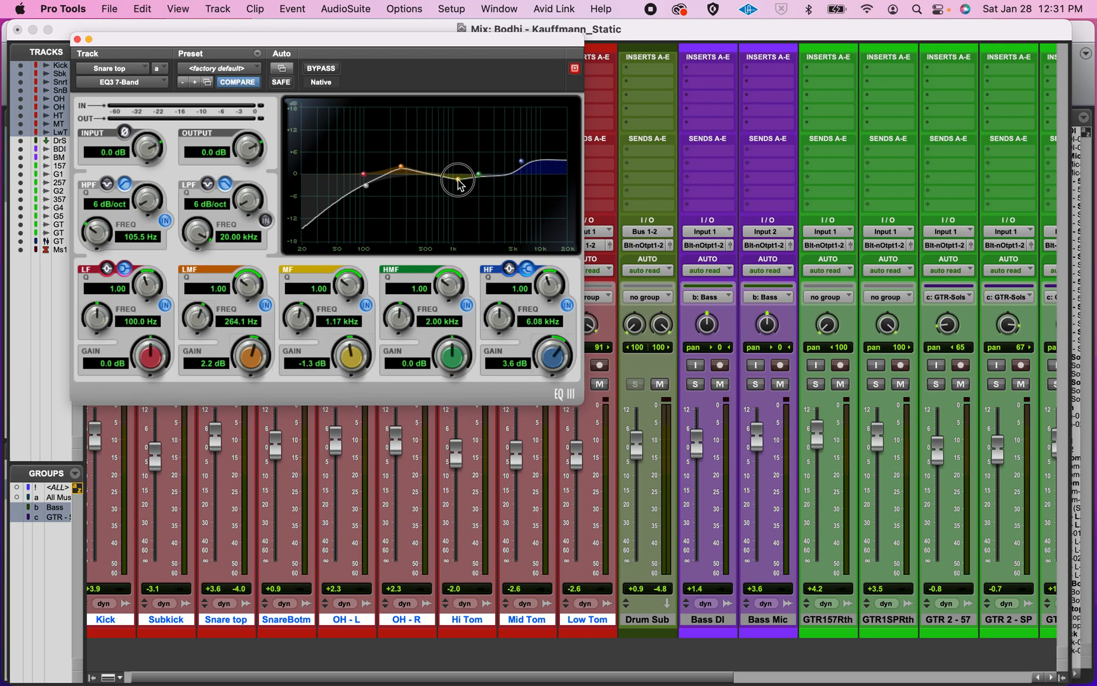
{"action": "left_click", "coordinate": [77, 40]}
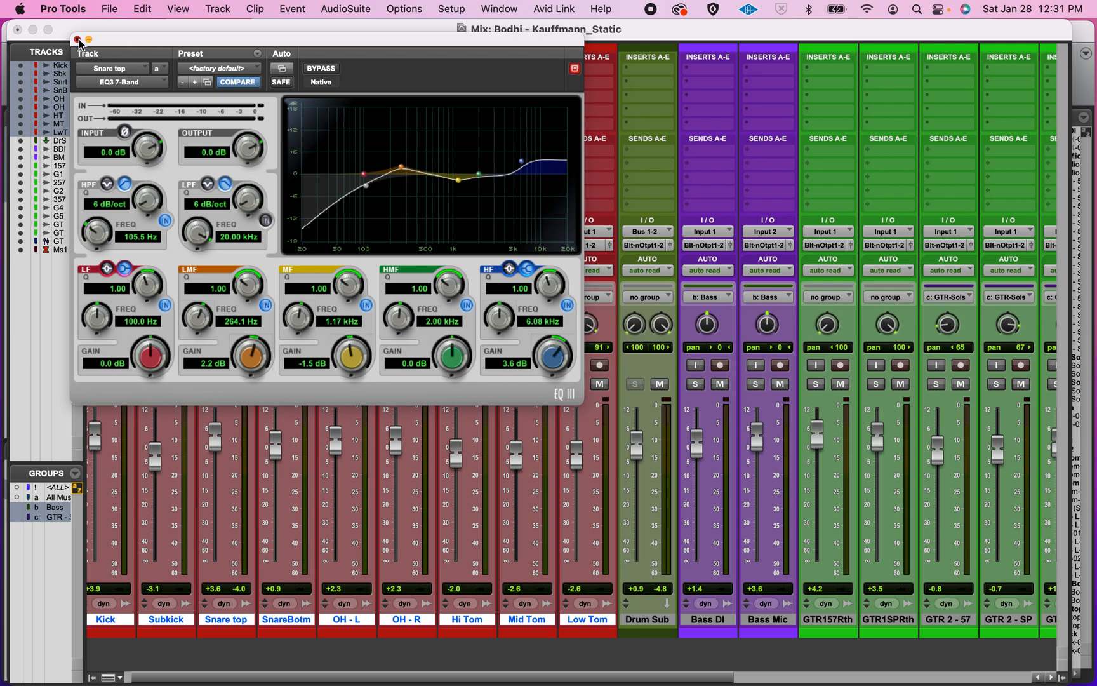
Insert the EQ3 7-Band (stereo) multichannel plug-in in the first insert slot of the Drum Sub track
{"action": "left_click", "coordinate": [654, 69]}
{"action": "mouse_move", "coordinate": [707, 72]}
{"action": "mouse_move", "coordinate": [796, 73]}
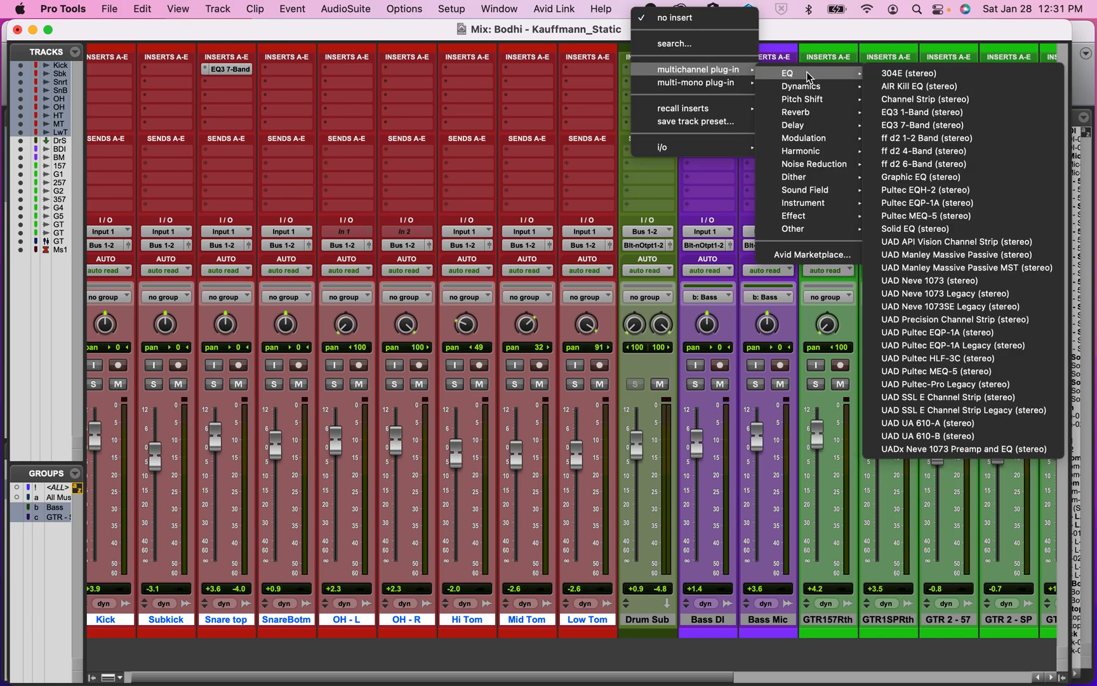
{"action": "left_click", "coordinate": [902, 127]}
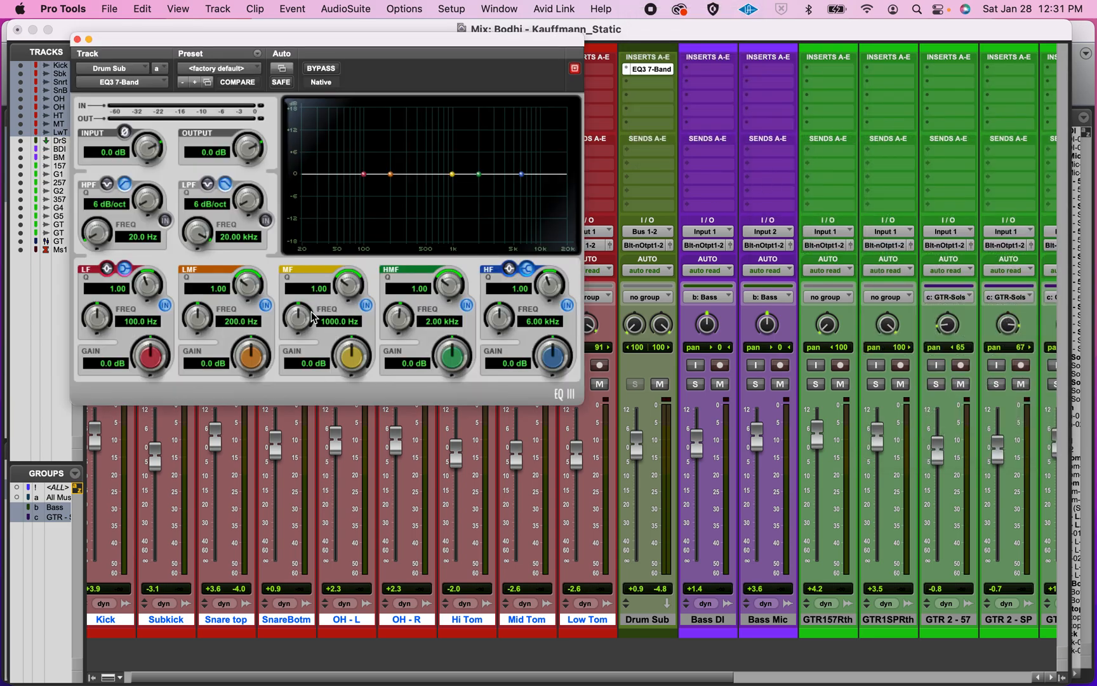
Boost the Drum Sub EQ's high band 4.8 dB at 5.08 kHz, fine-tuning it during playback, and close the plug-in window
{"action": "left_click_drag", "start_coordinate": [528, 170], "coordinate": [517, 162]}
{"action": "key", "text": "space"}
{"action": "mouse_move", "coordinate": [517, 163]}
{"action": "left_mouse_down"}
{"action": "mouse_move", "coordinate": [514, 135]}
{"action": "mouse_move", "coordinate": [516, 161]}
{"action": "left_mouse_up"}
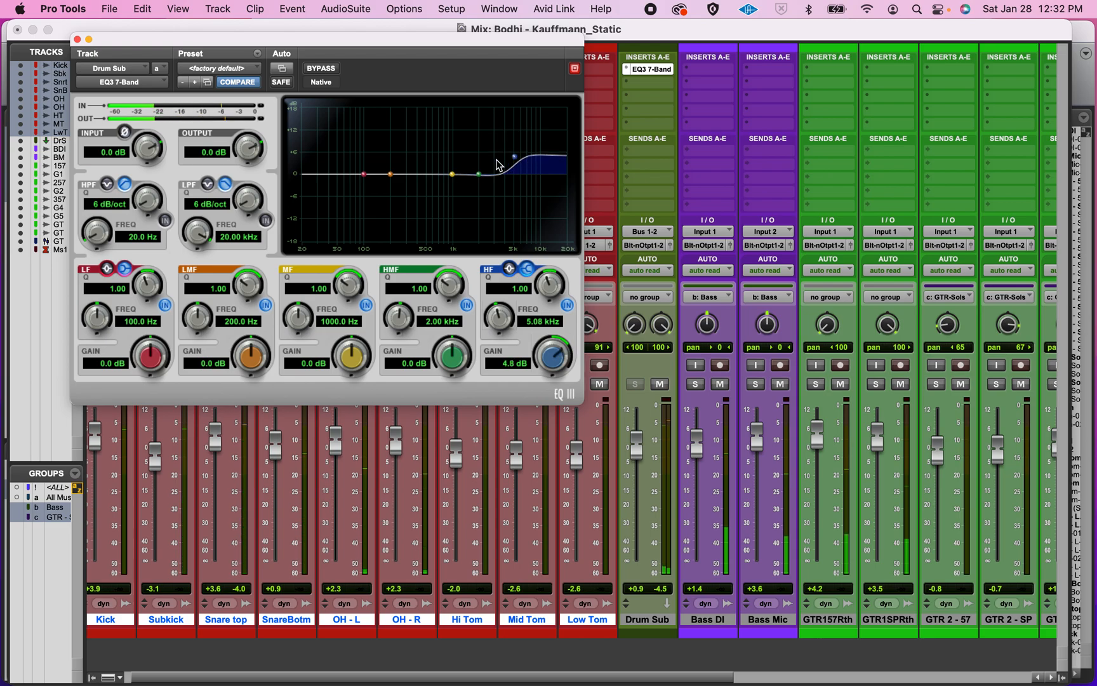
{"action": "left_click", "coordinate": [77, 39]}
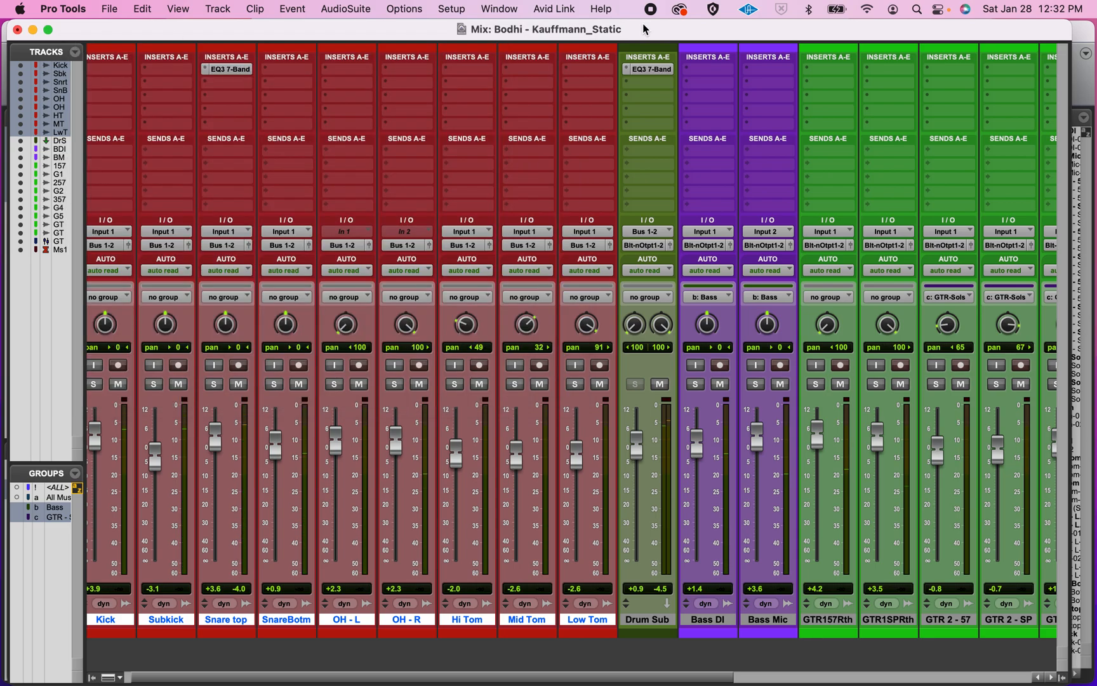
{"action": "left_click", "coordinate": [647, 92]}
{"action": "mouse_move", "coordinate": [692, 83]}
{"action": "mouse_move", "coordinate": [793, 100]}
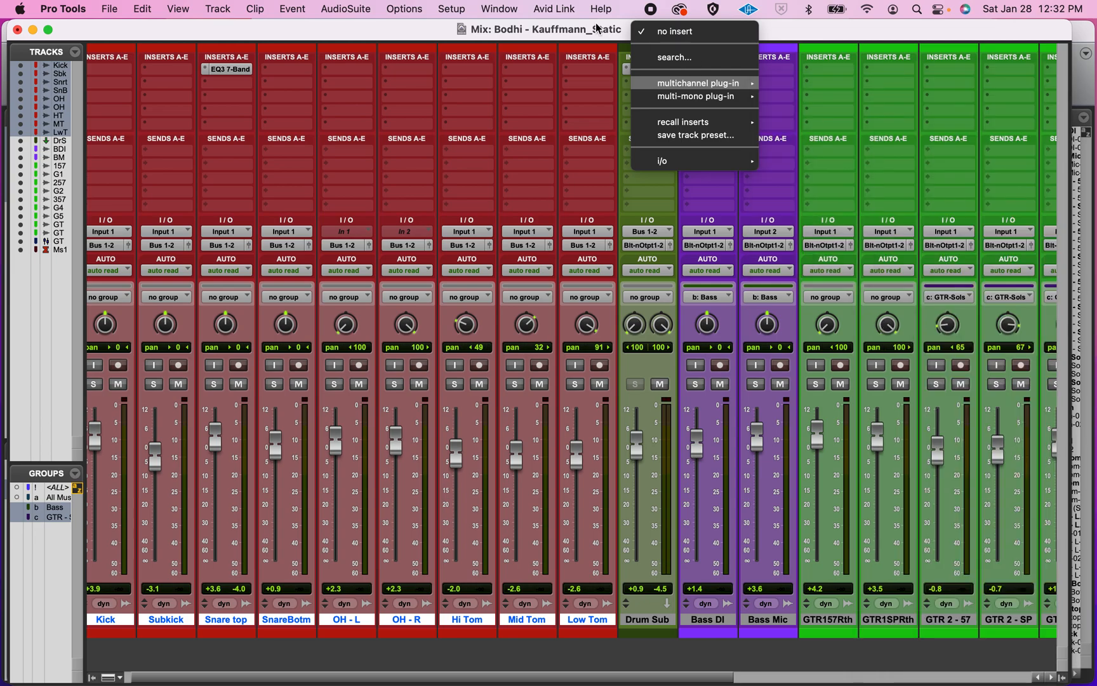
{"action": "left_click", "coordinate": [597, 30]}
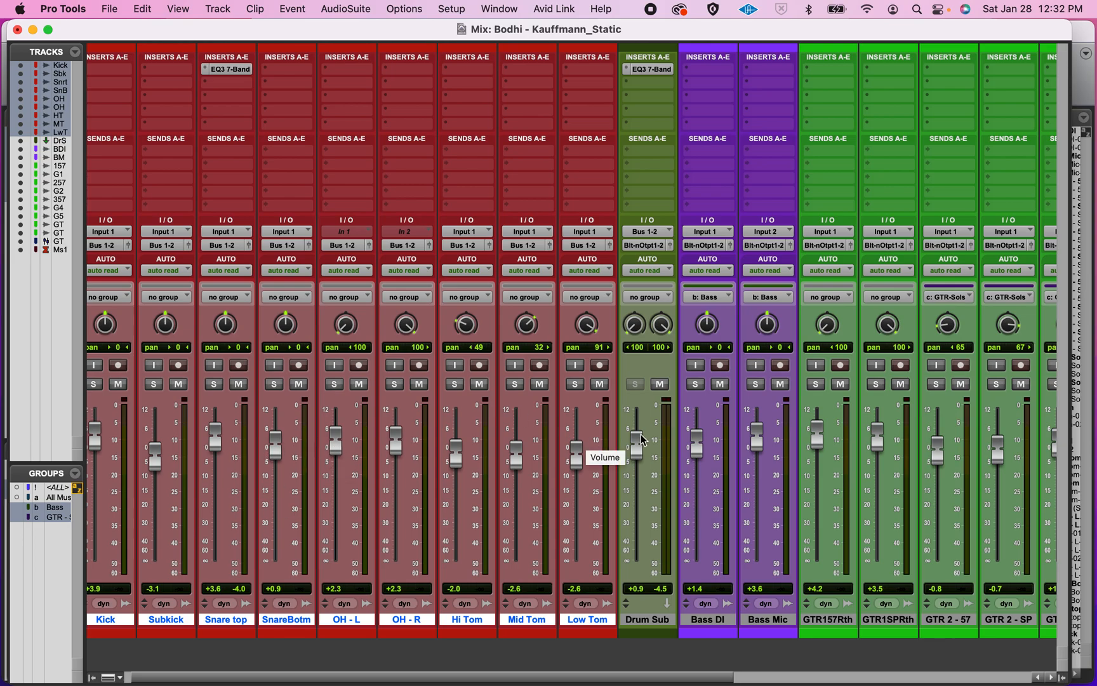
Lower the Drum Sub fader to -0.4 dB
{"action": "left_click_drag", "start_coordinate": [639, 445], "coordinate": [637, 448]}
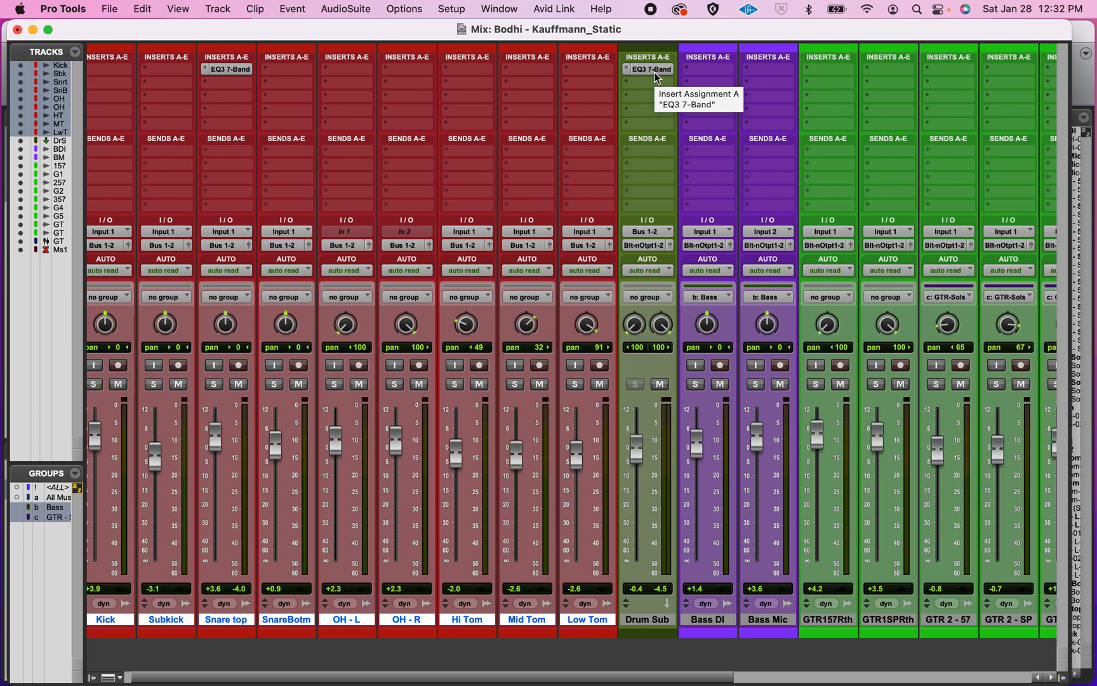
{"action": "scroll", "coordinate": [654, 71], "scroll_direction": "right", "scroll_amount": 8}
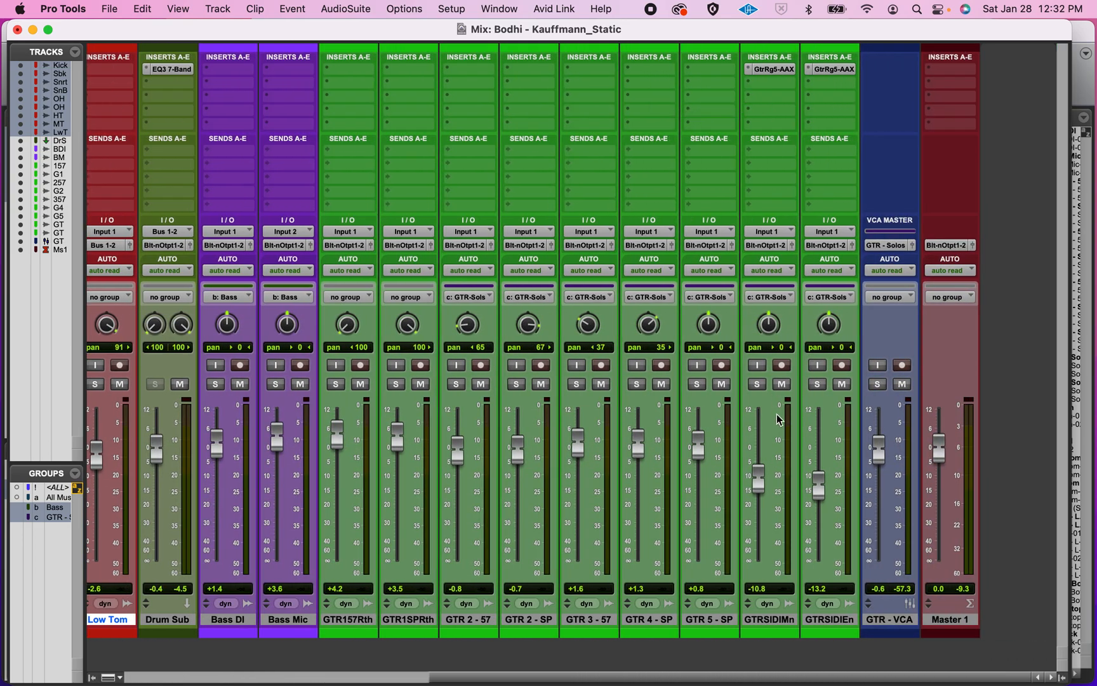